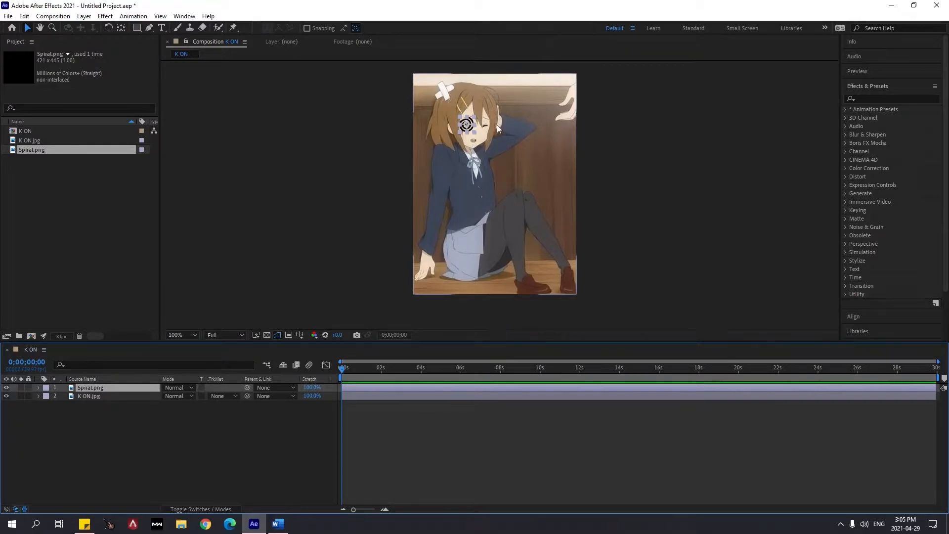
Expand the Transform properties of the Spiral.png layer and select its Rotation property
scroll(512, 186, up, 2)
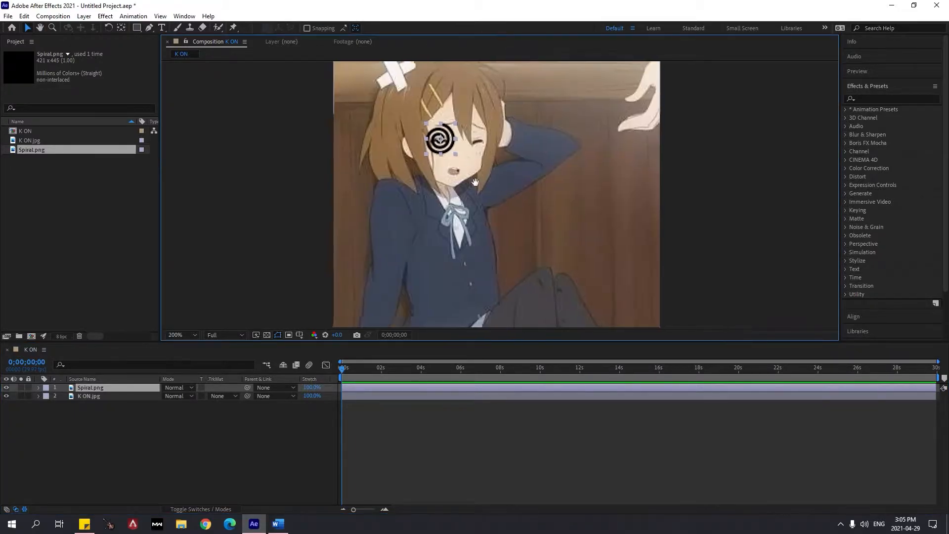
scroll(474, 173, up, 2)
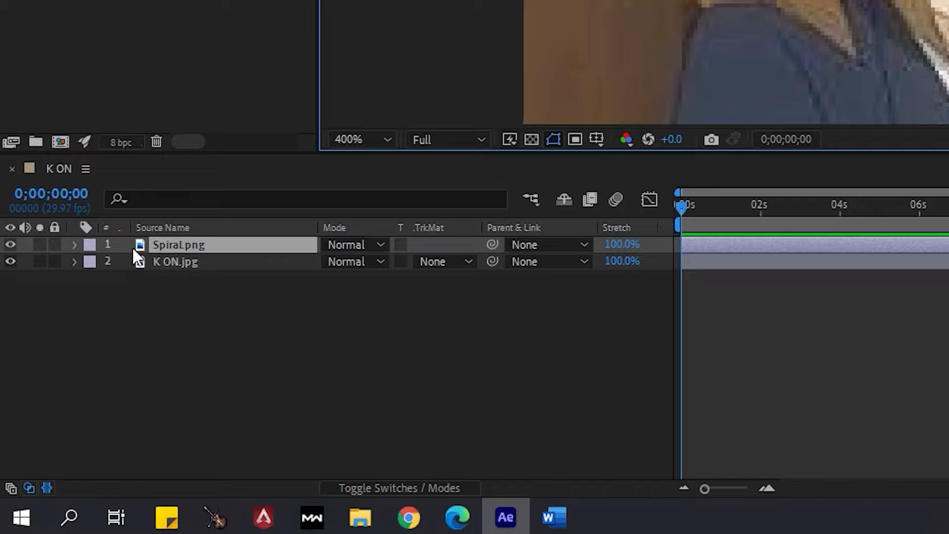
click(76, 244)
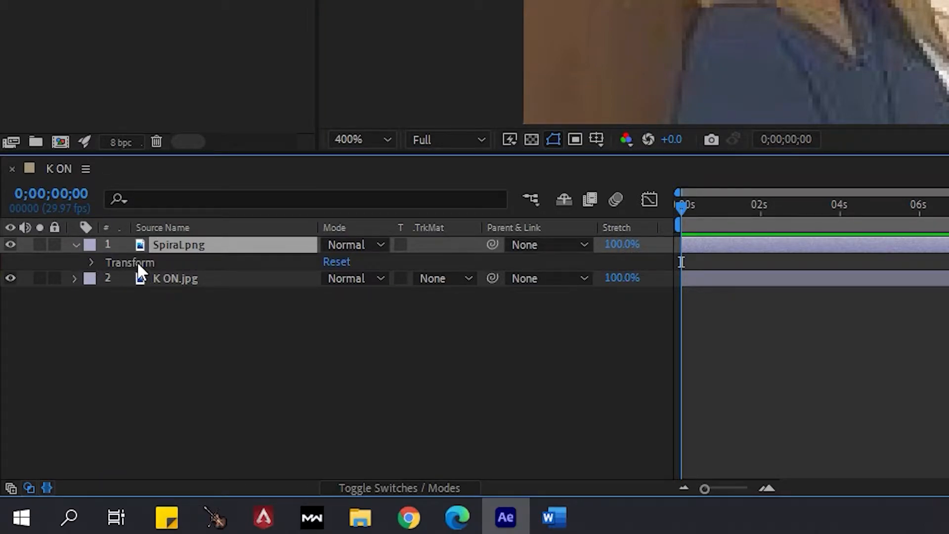
click(127, 263)
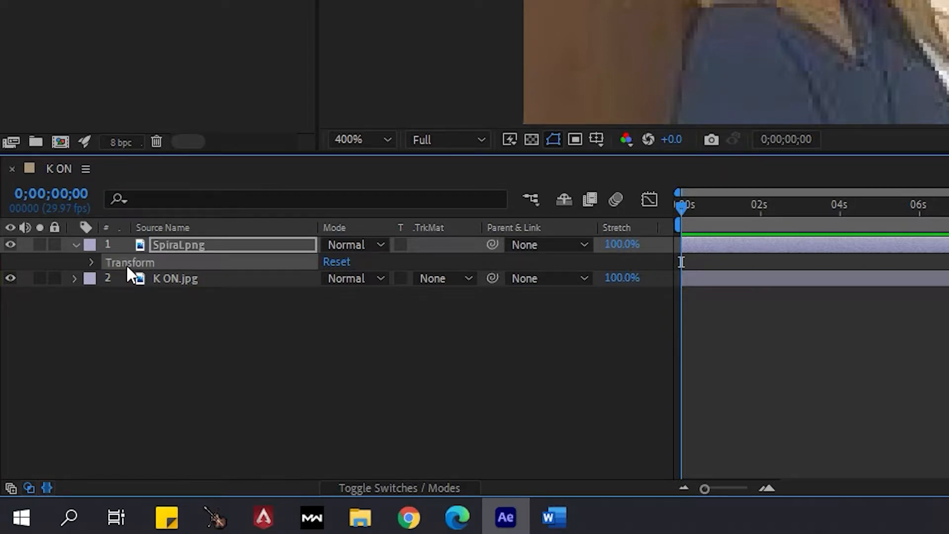
click(92, 262)
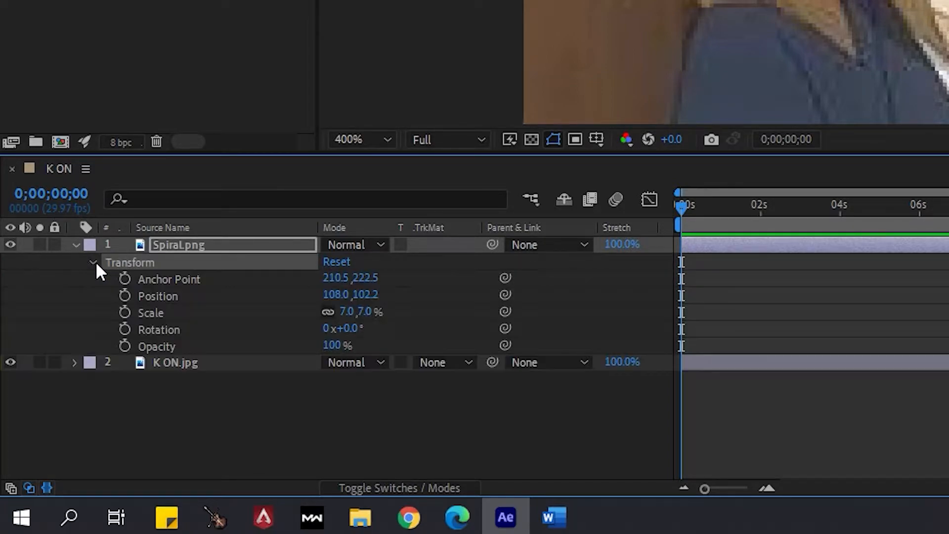
click(173, 300)
click(165, 311)
click(182, 328)
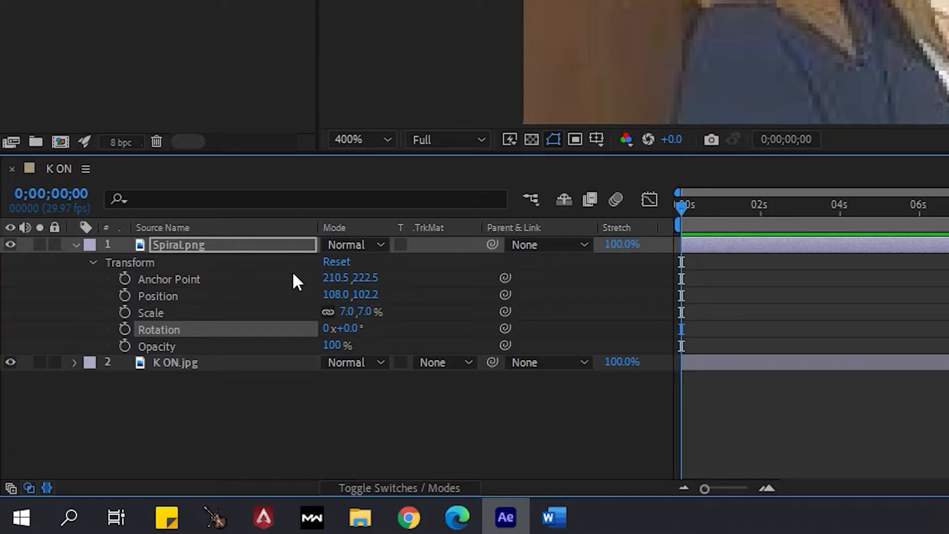
Try shifting the spiral with Position values of 104.0, 154.2 and undo both changes
click(195, 301)
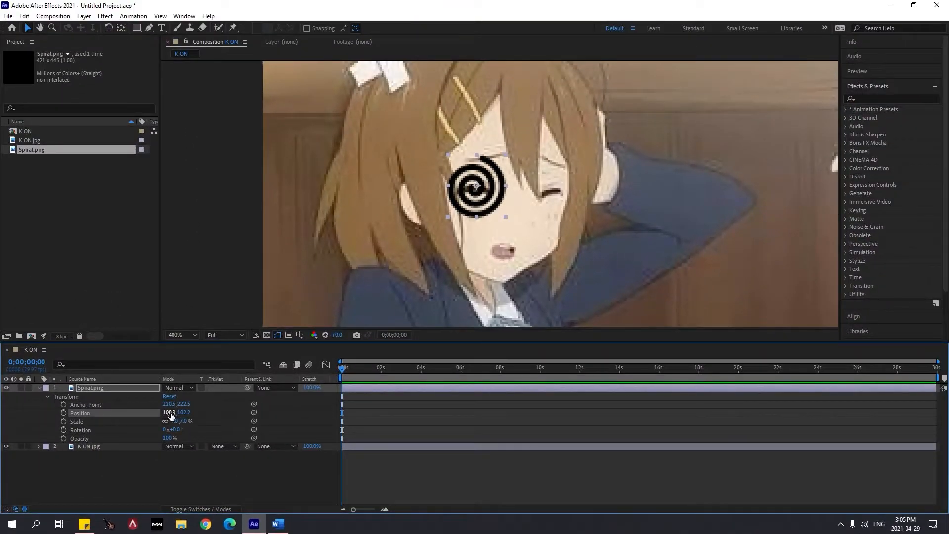
mouse_move(170, 417)
mouse_down()
mouse_move(180, 414)
mouse_move(128, 410)
mouse_move(200, 414)
mouse_move(148, 413)
mouse_move(179, 416)
mouse_up()
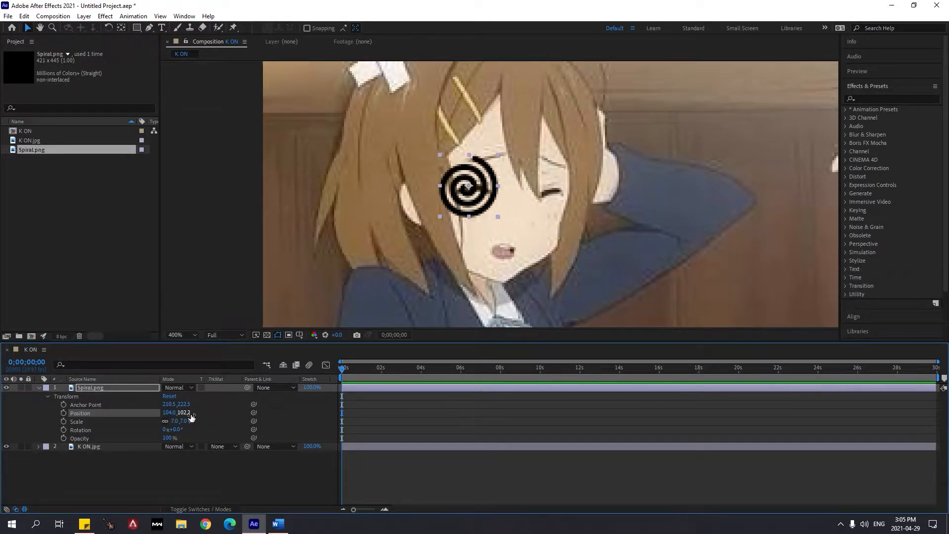
drag(188, 416, 209, 416)
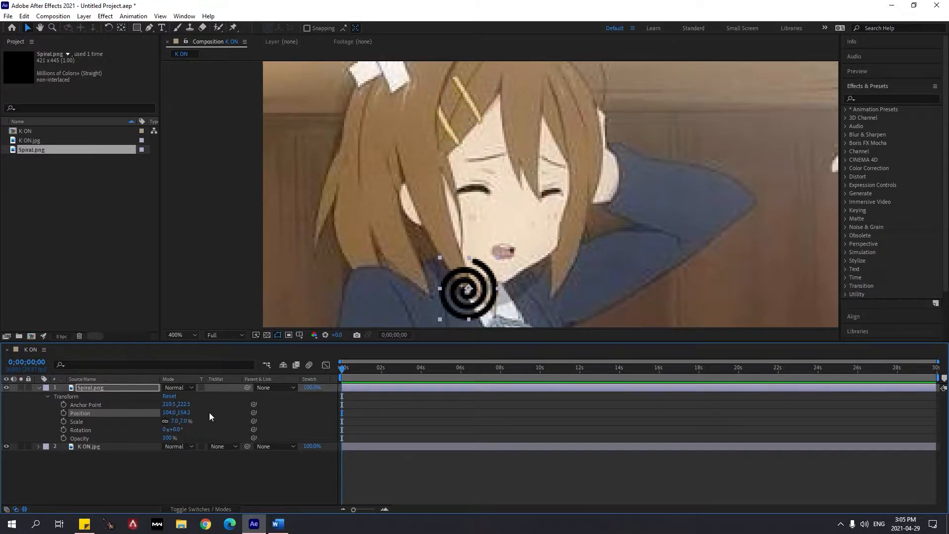
key(ctrl+z)
key(ctrl+z)
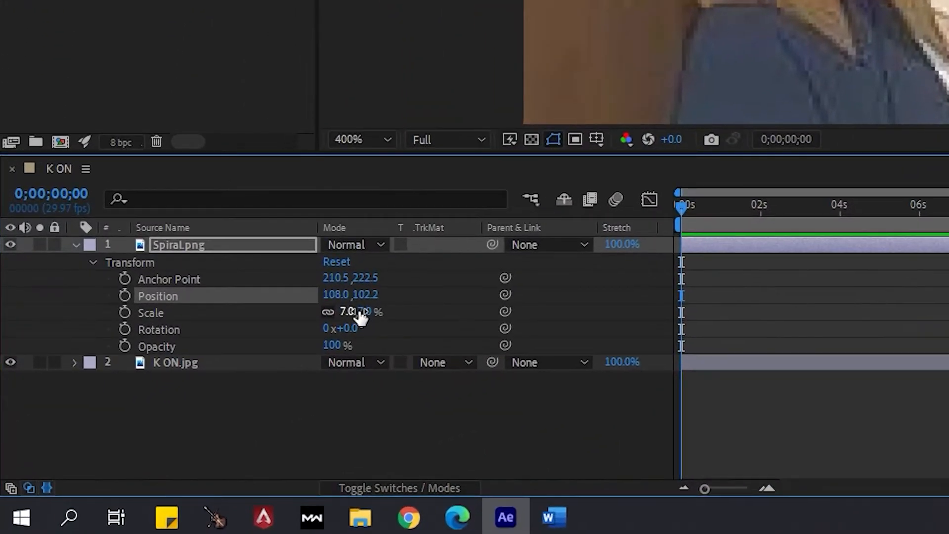
Try enlarging the spiral through its Scale, up to 27%, and undo each change
drag(360, 315, 393, 322)
key(ctrl+z)
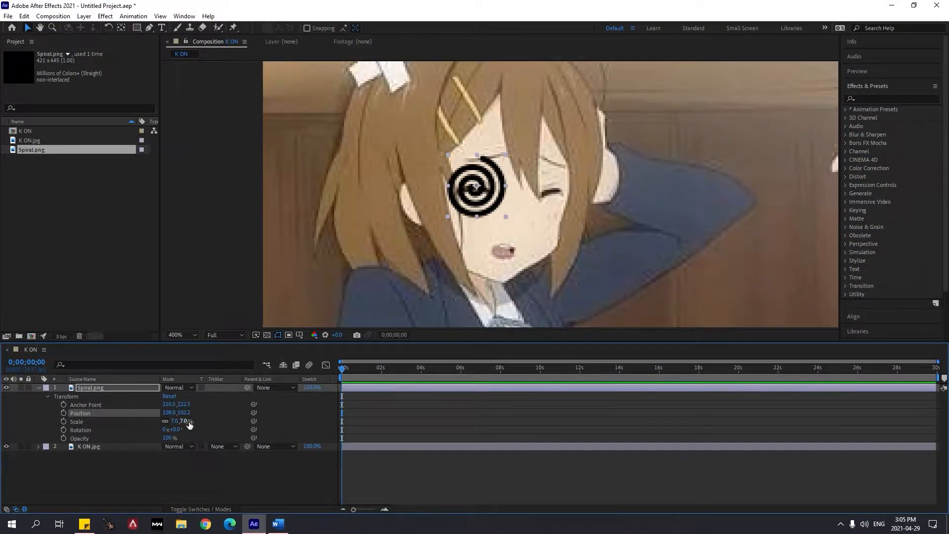
drag(188, 425, 195, 422)
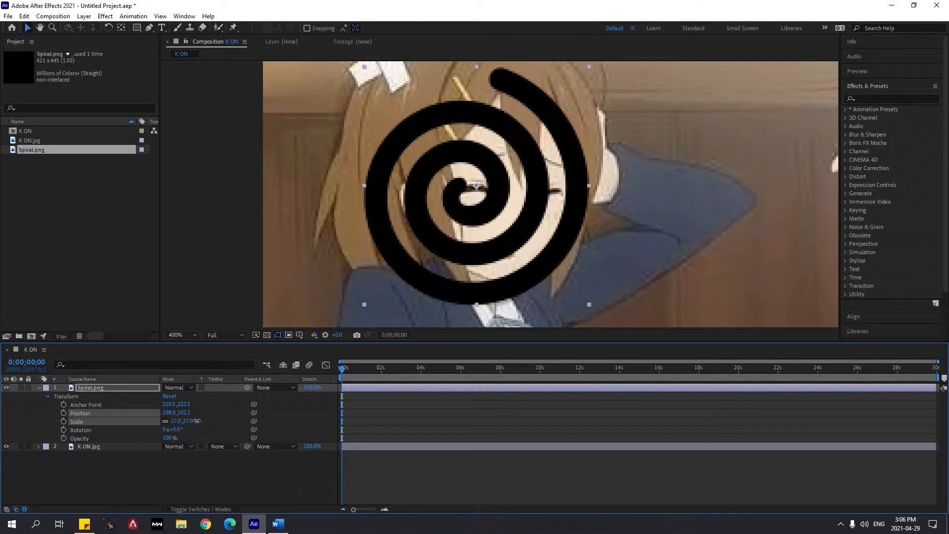
key(ctrl+z)
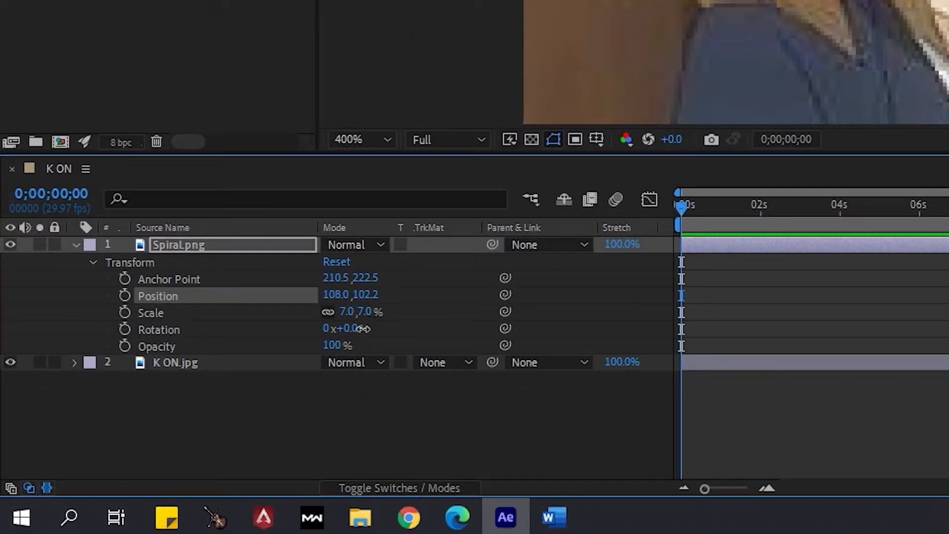
Try out different Rotation and Opacity values on the spiral, restoring 0x+0.0° and 100%
drag(363, 329, 504, 340)
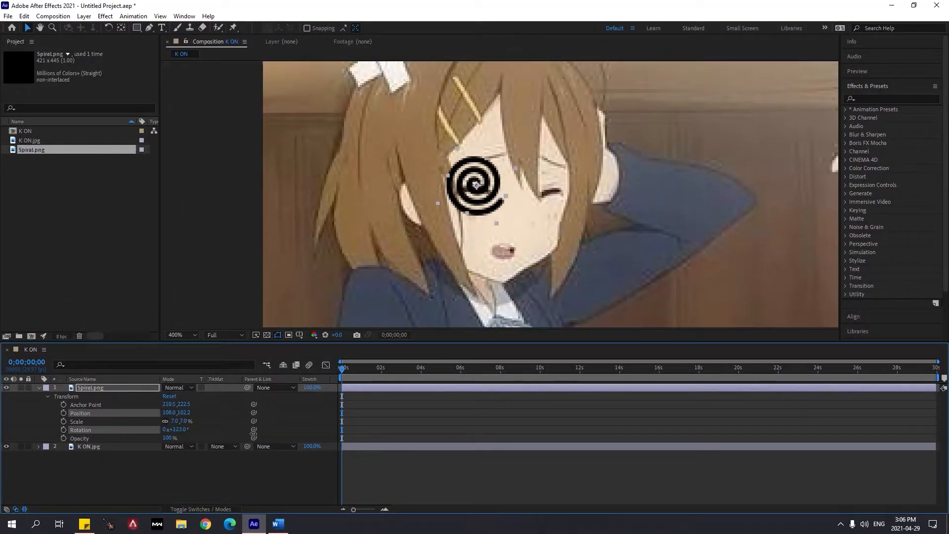
drag(254, 435, 233, 445)
key(ctrl+z)
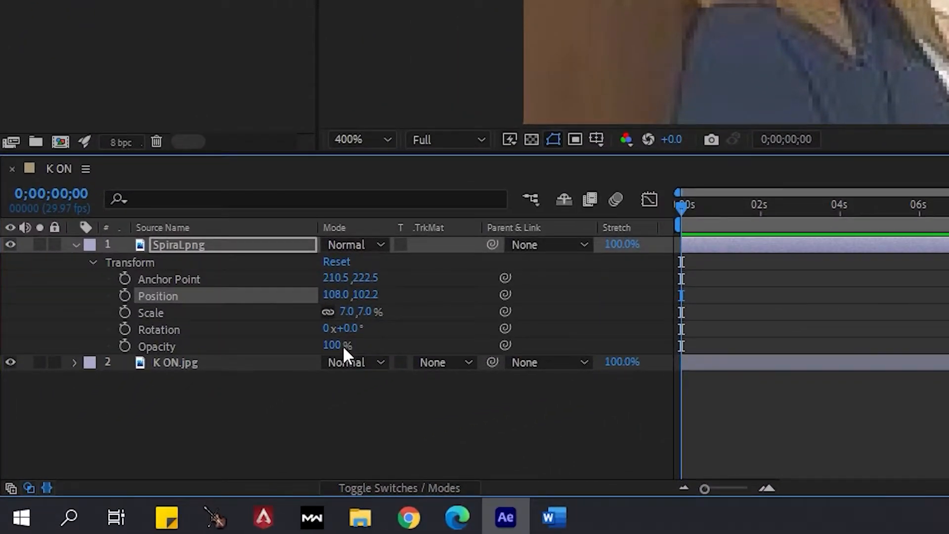
drag(343, 345, 284, 343)
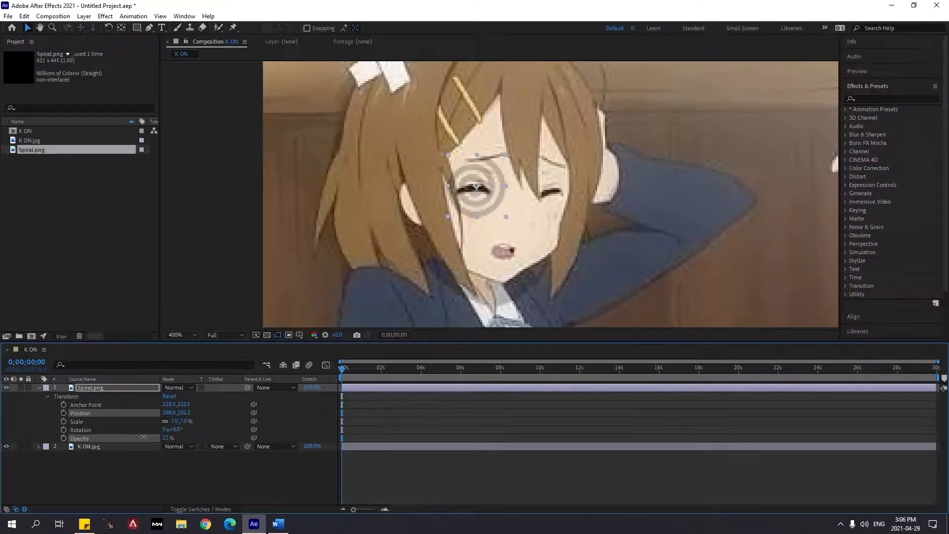
drag(143, 436, 212, 442)
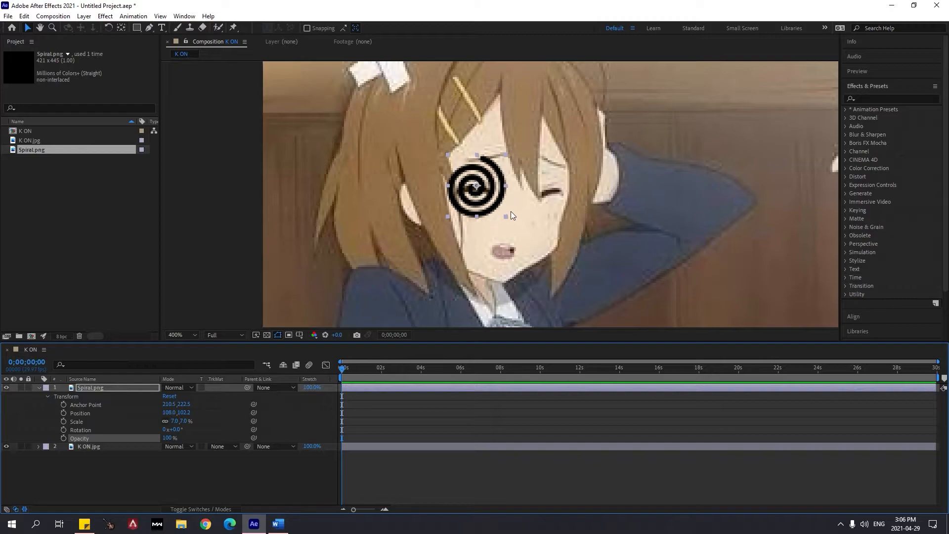
Try turning the spiral one full revolution by setting its Rotation to 1x+0.0°
scroll(512, 212, up, 1)
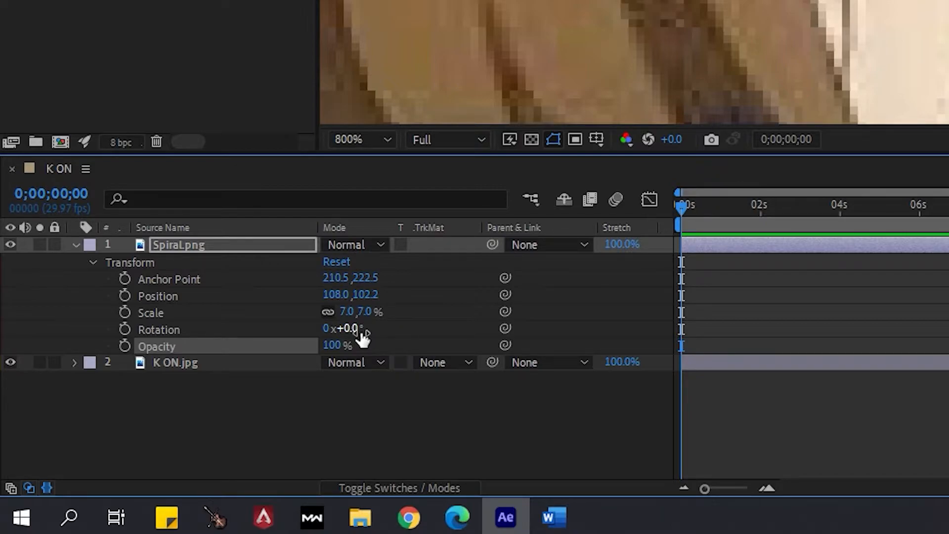
drag(358, 328, 458, 333)
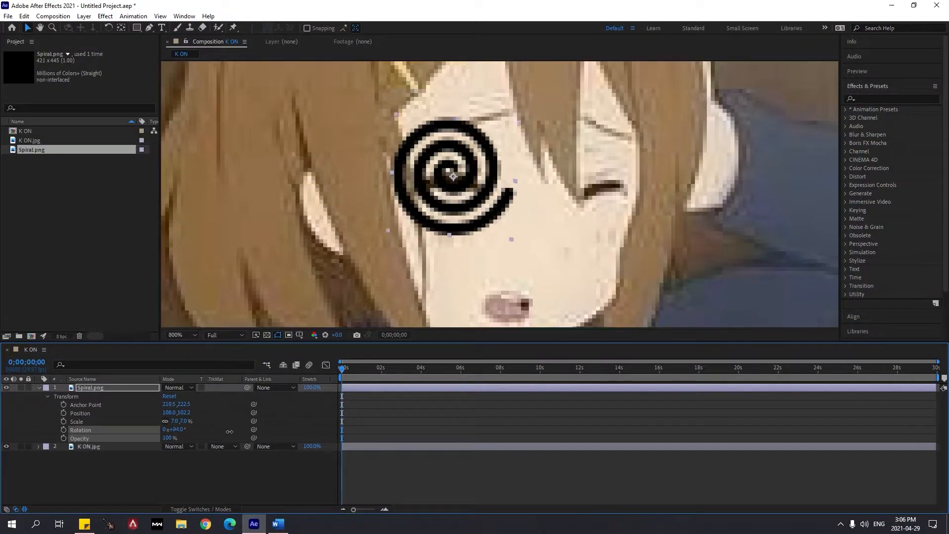
drag(229, 432, 350, 426)
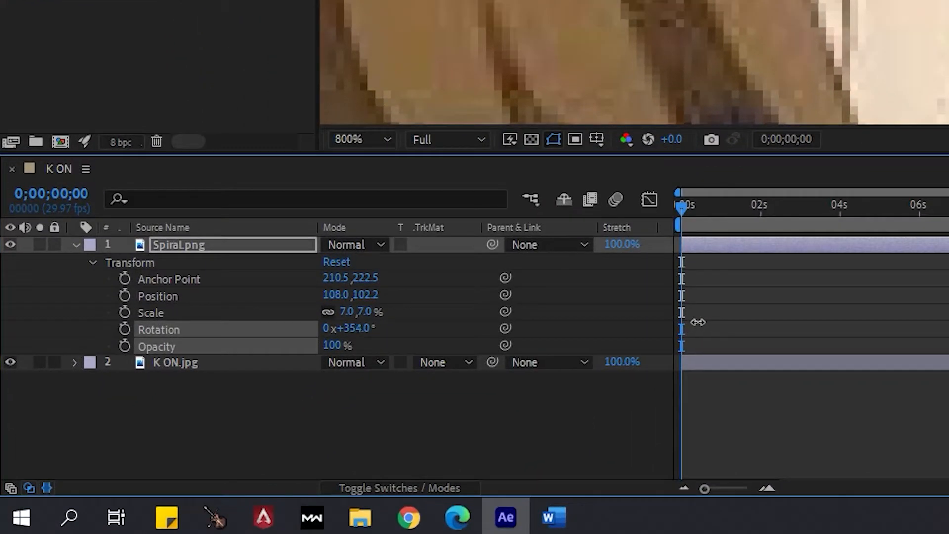
drag(698, 322, 706, 324)
drag(705, 323, 705, 324)
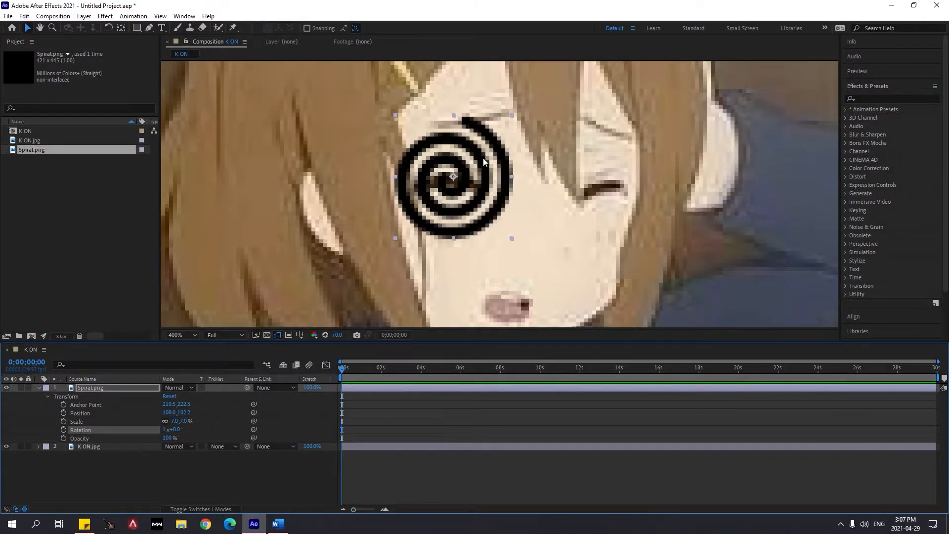
Play back the composition to check whether the spiral spins without any keyframes
scroll(484, 160, down, 1)
scroll(512, 201, up, 1)
scroll(511, 202, down, 1)
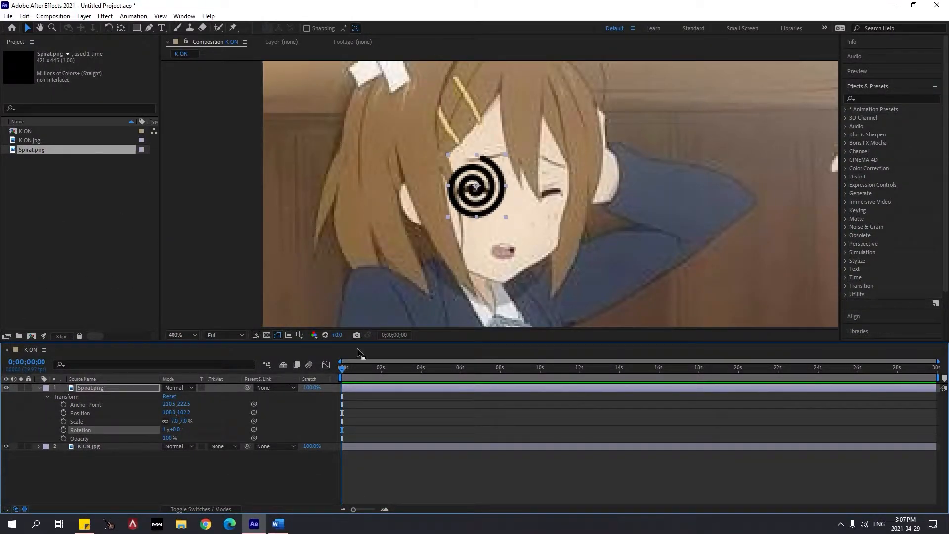
key(space)
key(space)
scroll(486, 209, up, 2)
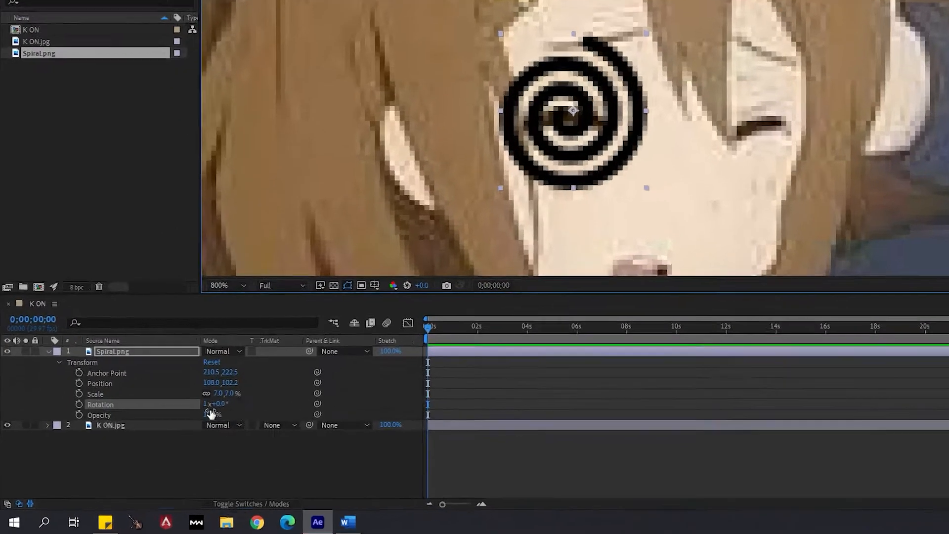
Reset the spiral's Rotation to 0x+0.0° and create its first keyframe at 0;00;00;00
click(205, 404)
text(0)
key(Return)
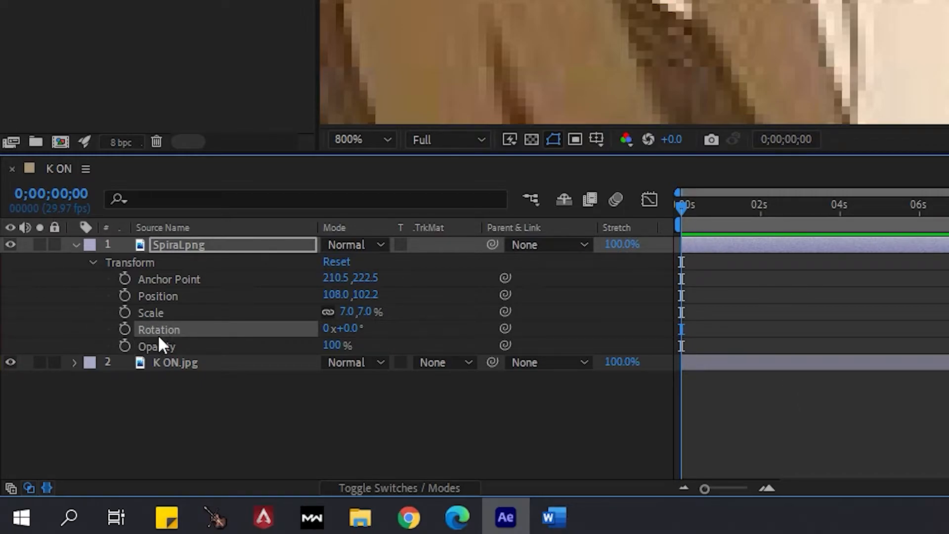
click(125, 329)
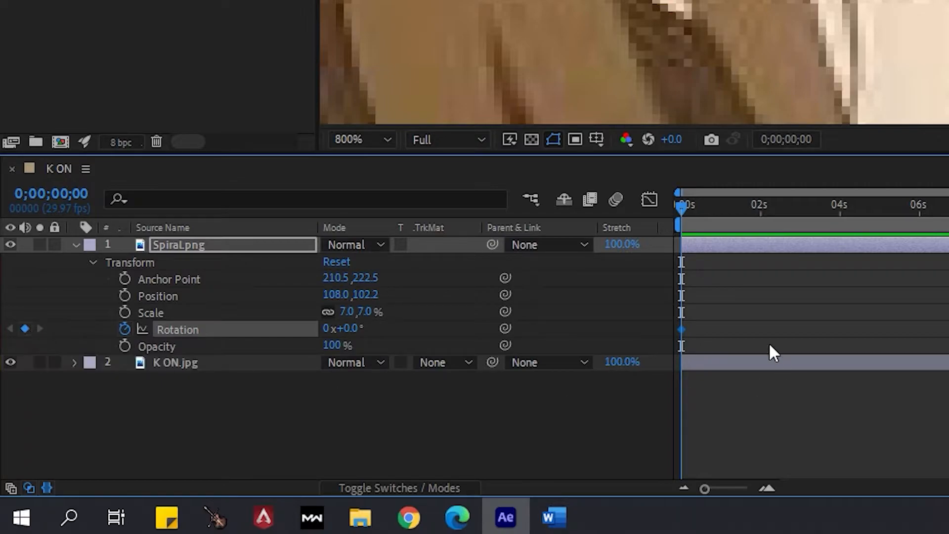
mouse_move(678, 209)
mouse_down()
mouse_move(703, 223)
mouse_move(677, 203)
mouse_up()
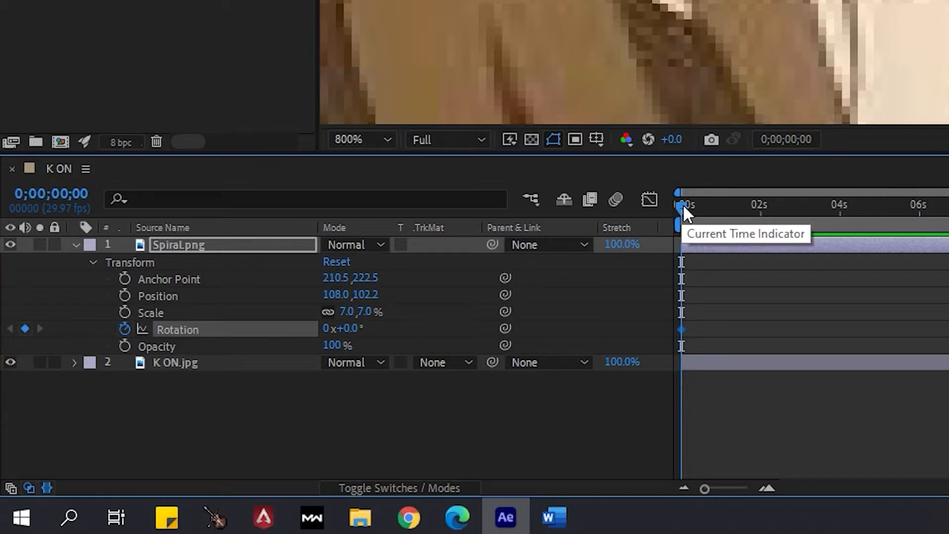
Add a second Rotation keyframe at 0;00;01;29 and set it to 1x+0.0°
drag(705, 210, 762, 218)
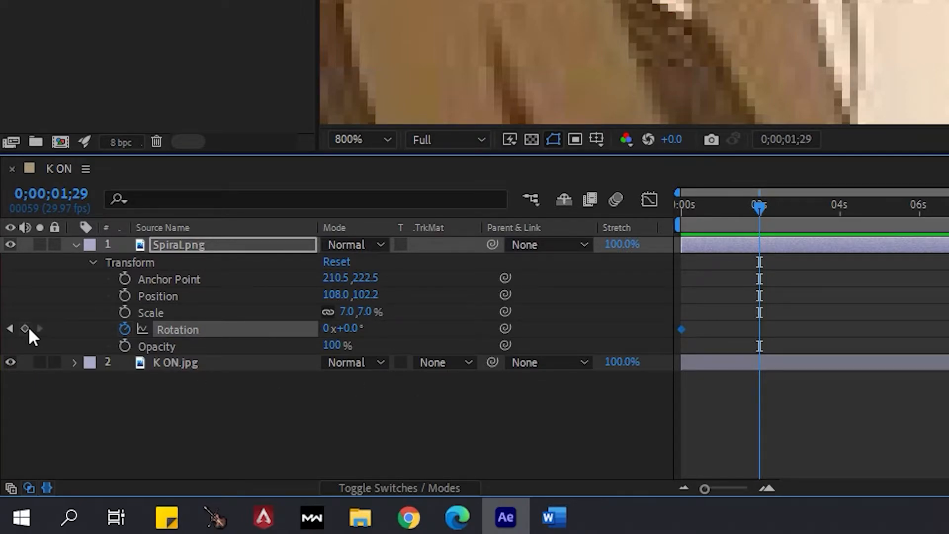
mouse_move(754, 223)
mouse_down()
mouse_move(651, 214)
mouse_move(758, 207)
mouse_up()
click(28, 328)
drag(761, 205, 692, 335)
drag(686, 204, 766, 222)
click(326, 328)
text(1)
key(Return)
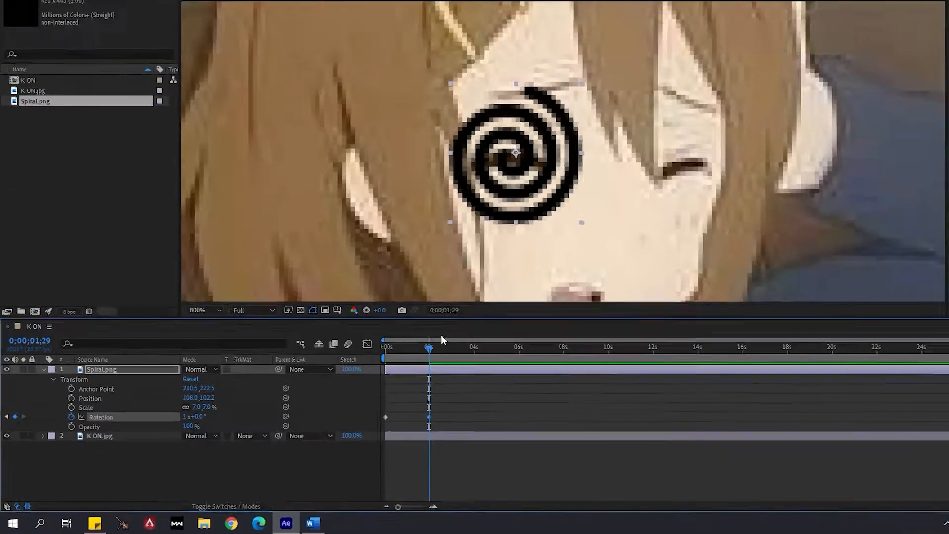
Preview the spiral's single-turn rotation from the start of the composition
drag(449, 340, 354, 345)
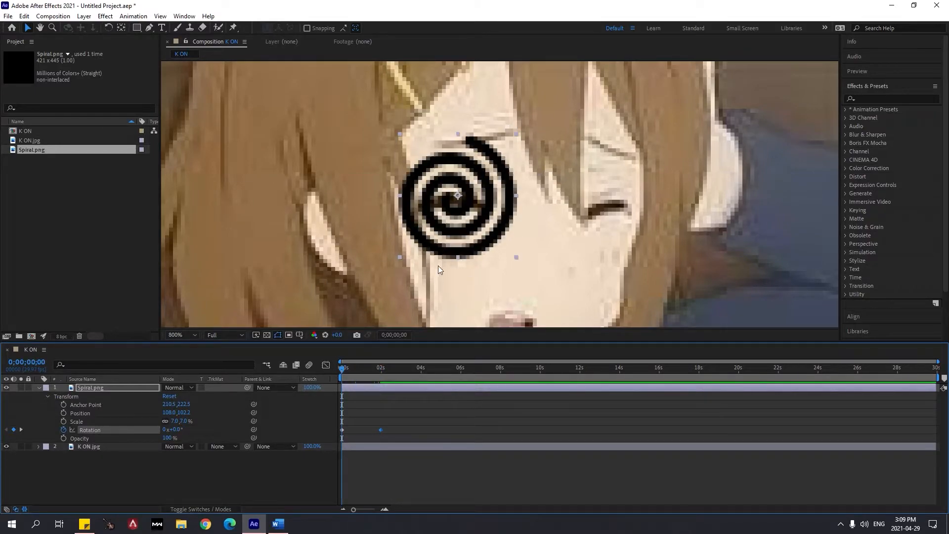
key(space)
key(space)
drag(426, 372, 341, 375)
drag(350, 371, 384, 368)
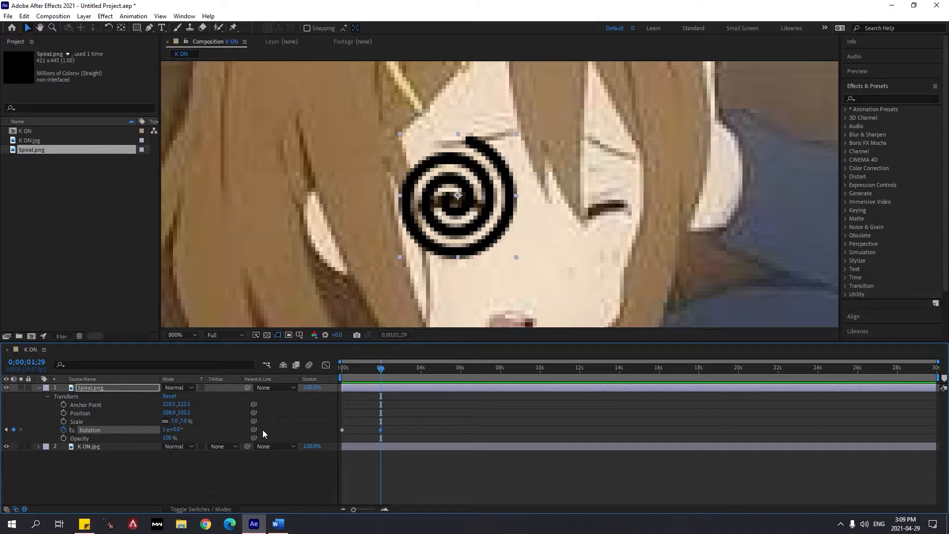
drag(381, 373, 332, 370)
key(space)
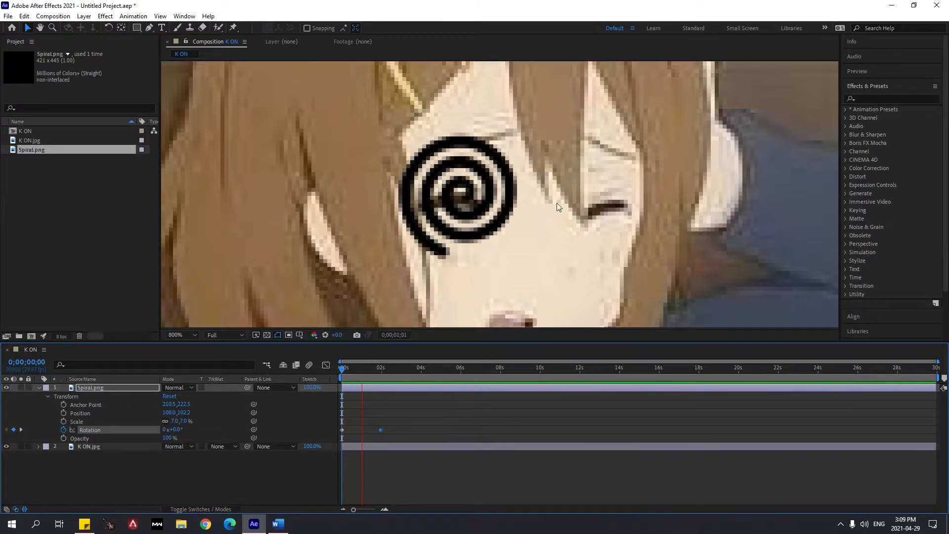
Set the Rotation keyframe at 0;00;01;29 to 3x+0.0° so the spiral spins faster
click(382, 368)
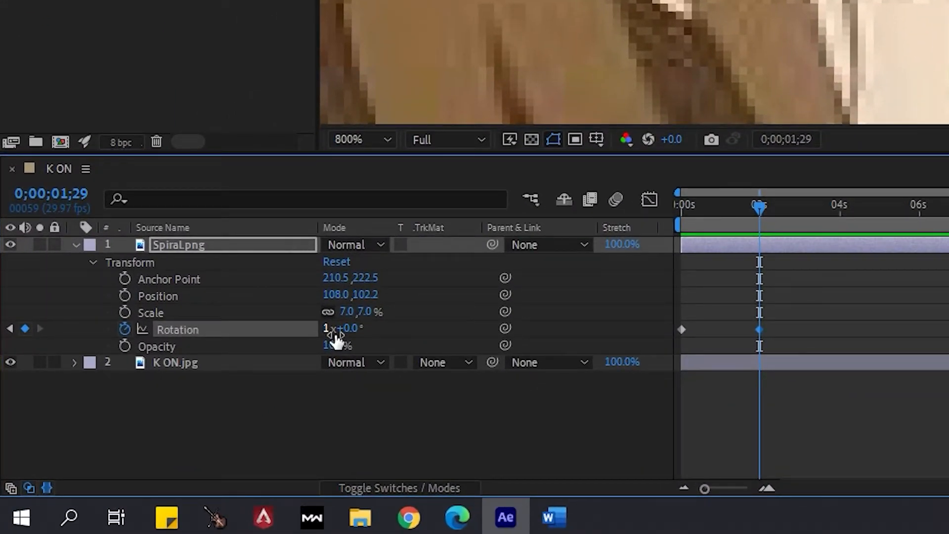
click(332, 331)
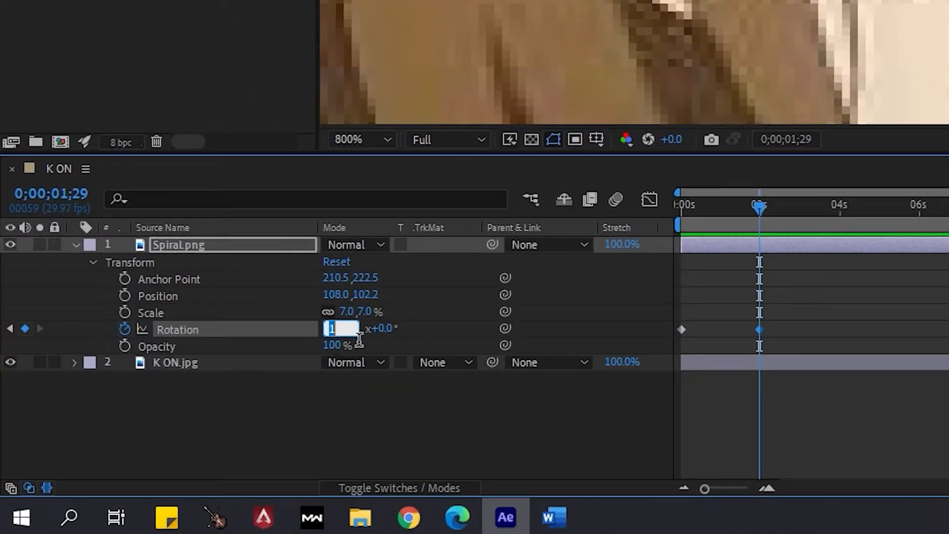
text(3)
click(918, 307)
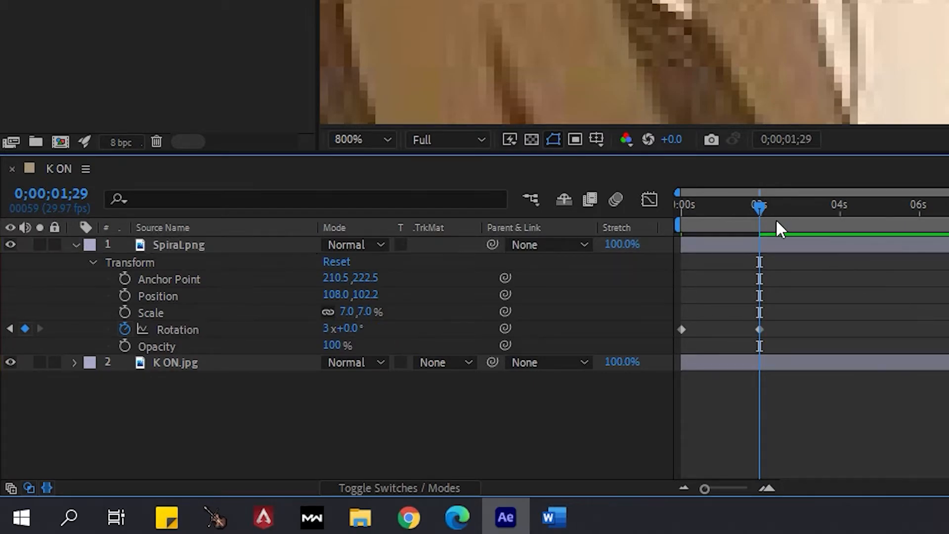
Preview the three-turn spin from the start and check the motion after the second keyframe
drag(760, 208, 680, 205)
key(space)
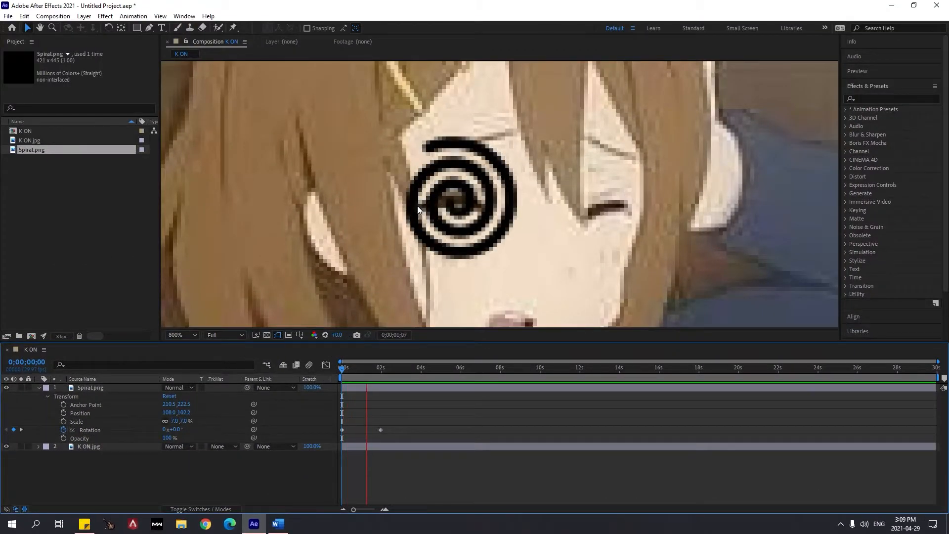
click(453, 377)
mouse_move(382, 378)
mouse_down()
mouse_move(343, 376)
mouse_move(382, 379)
mouse_up()
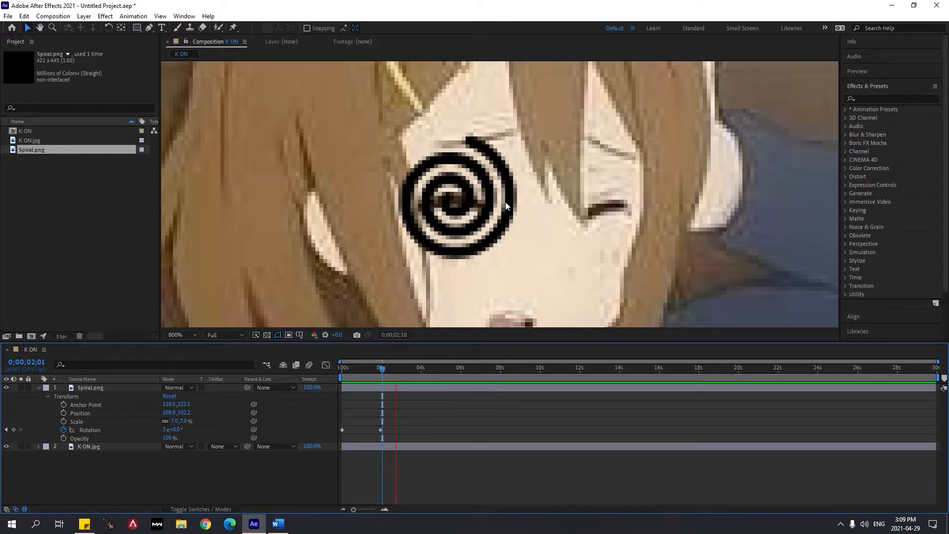
click(432, 377)
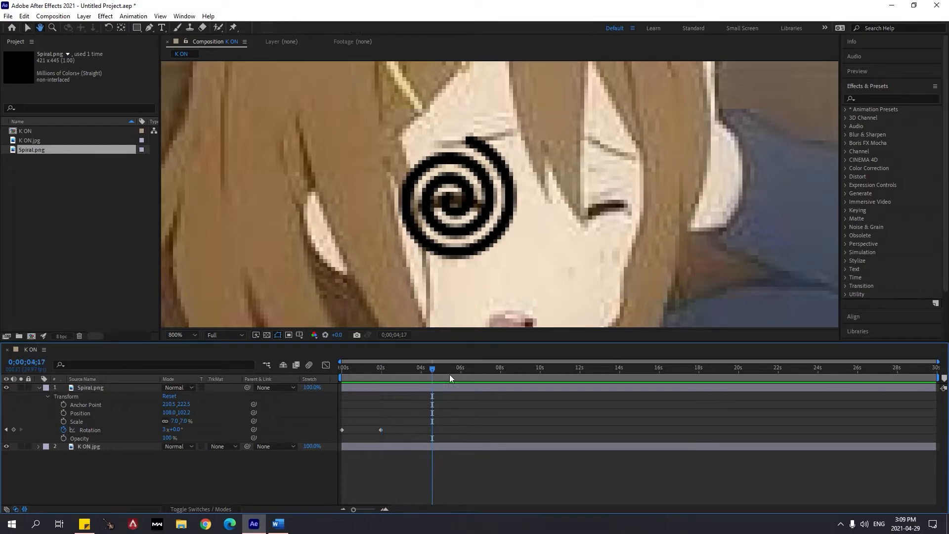
Move the second Rotation keyframe of the Spiral.png layer to the end of the composition at 0;00;29;28
drag(430, 373, 902, 396)
drag(817, 399, 388, 406)
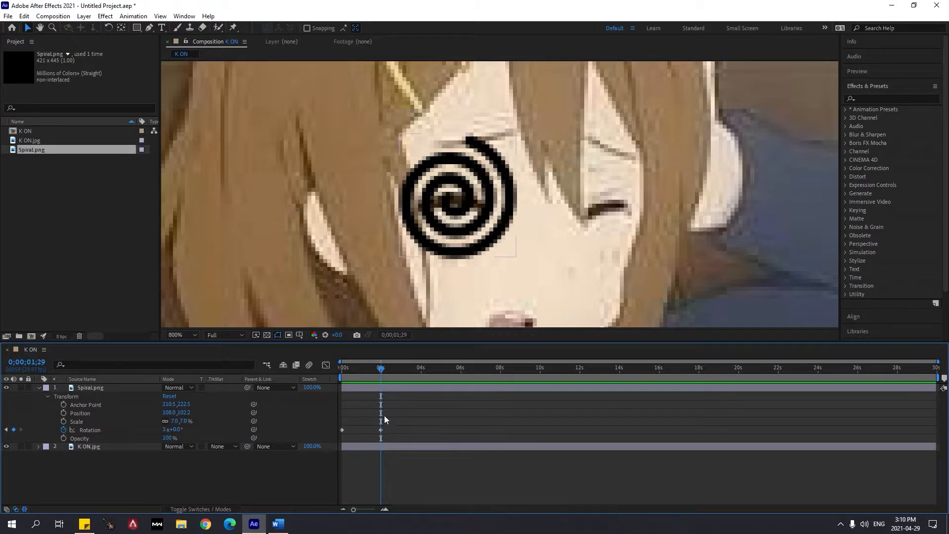
click(381, 430)
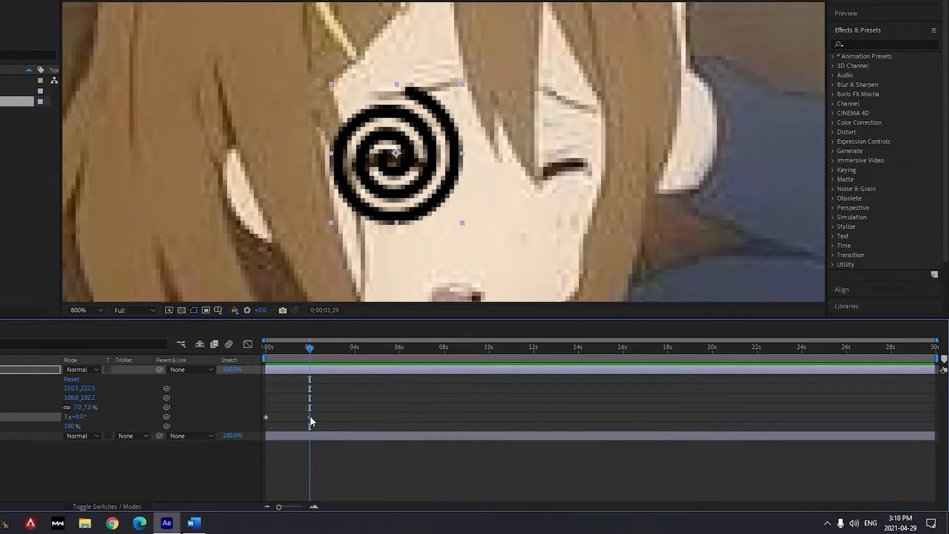
drag(310, 419, 930, 427)
drag(917, 339, 927, 339)
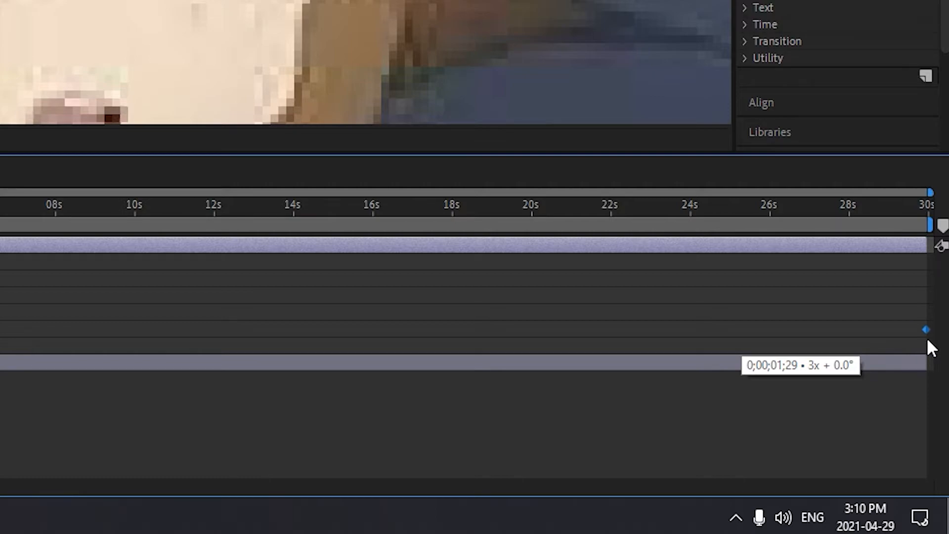
mouse_move(927, 342)
mouse_down()
mouse_move(940, 338)
mouse_move(914, 330)
mouse_up()
drag(168, 230, 927, 227)
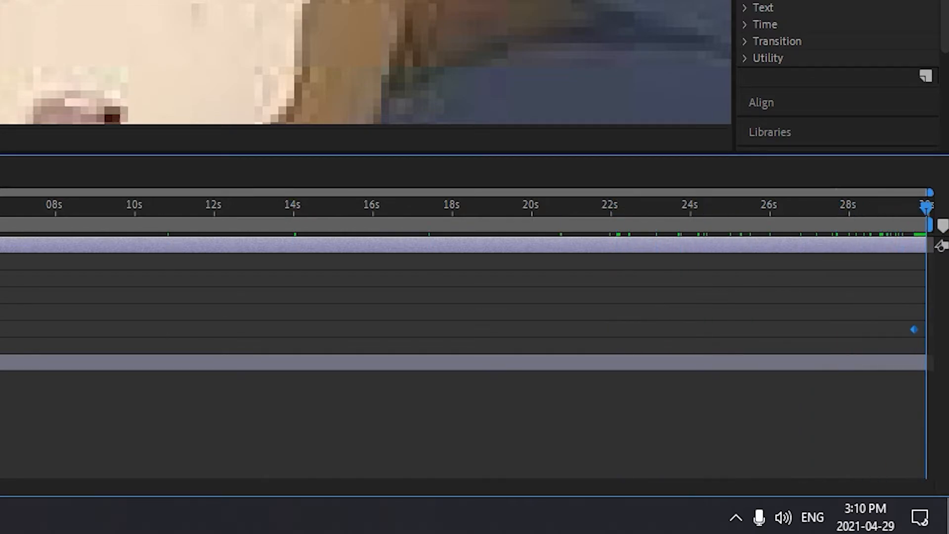
mouse_move(914, 330)
mouse_down()
mouse_move(926, 327)
mouse_move(912, 330)
mouse_up()
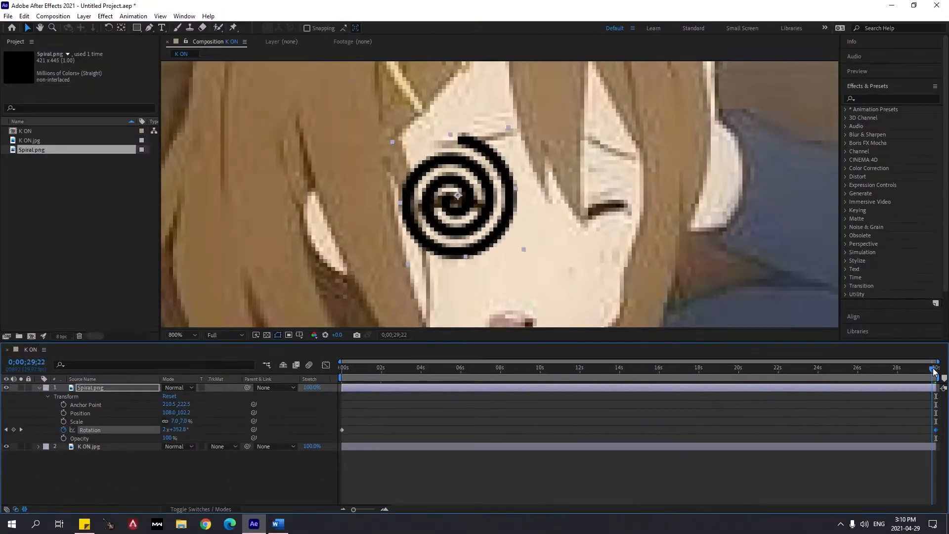
Preview the stretched-out three-turn spin from the start of the composition
drag(929, 212, 269, 262)
key(Home)
key(space)
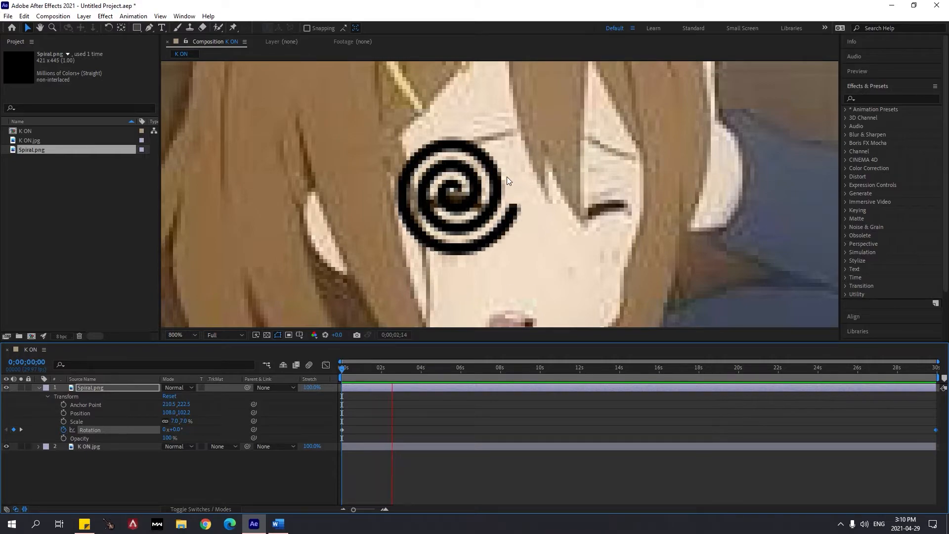
click(429, 376)
Set the Rotation keyframe at 0;00;29;28 to 30x+0.0°
drag(429, 375, 936, 395)
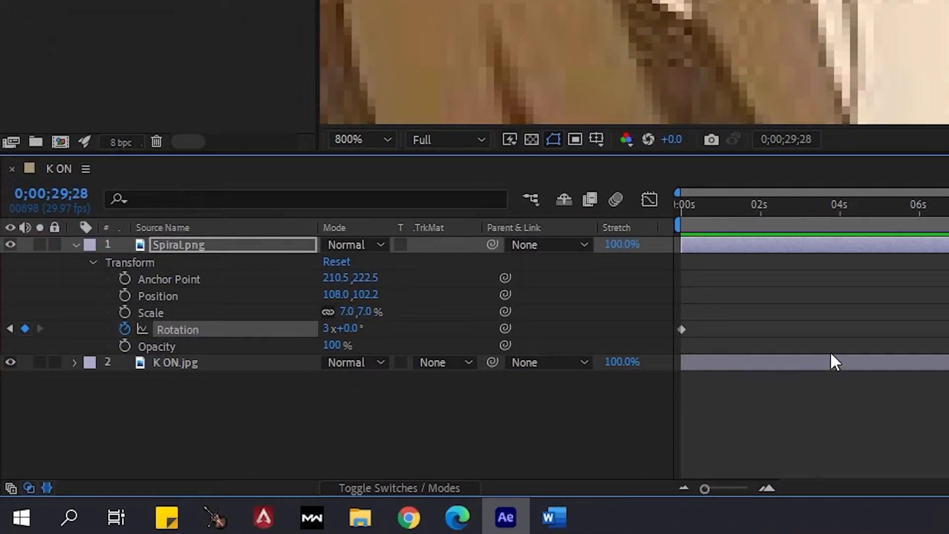
drag(755, 200, 948, 202)
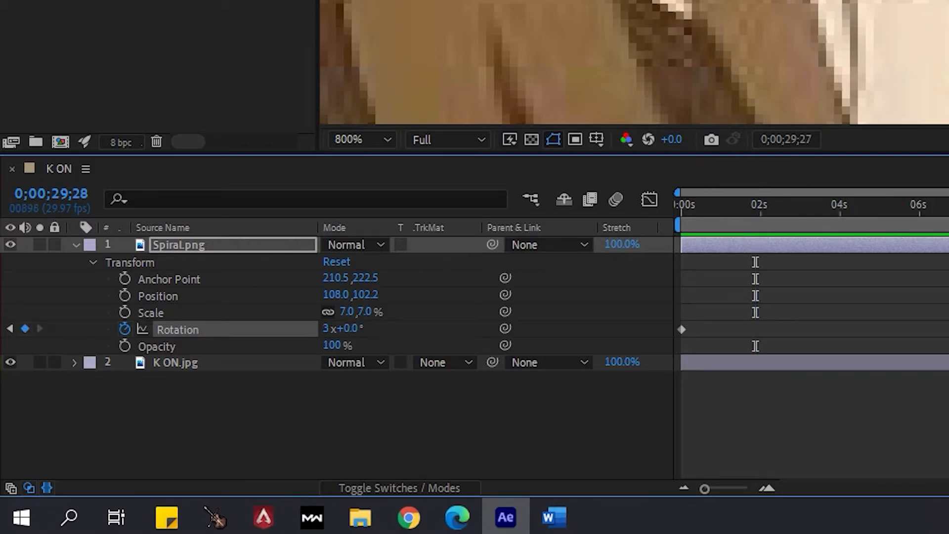
click(331, 330)
text(30)
key(Return)
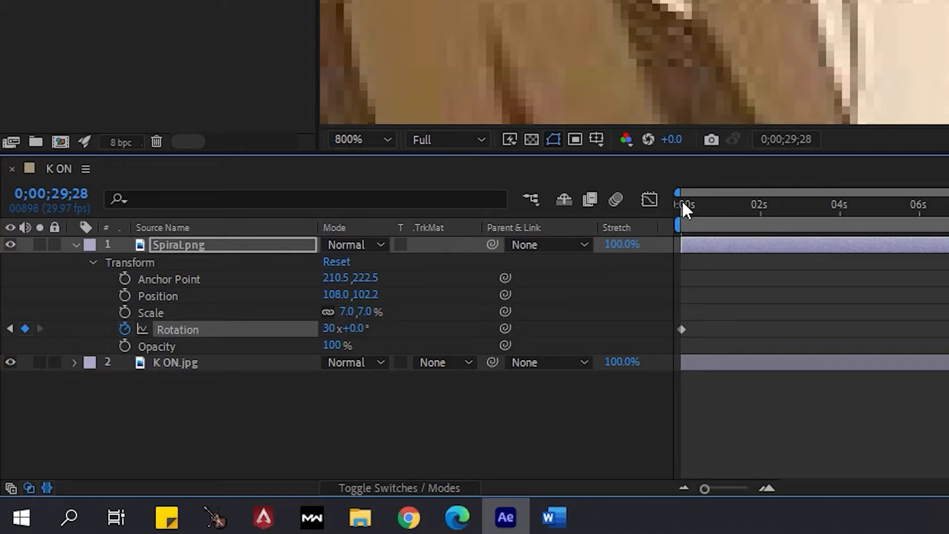
Jump between the two Rotation keyframes and preview the thirty-turn spin from the first one
click(10, 327)
click(39, 329)
click(11, 328)
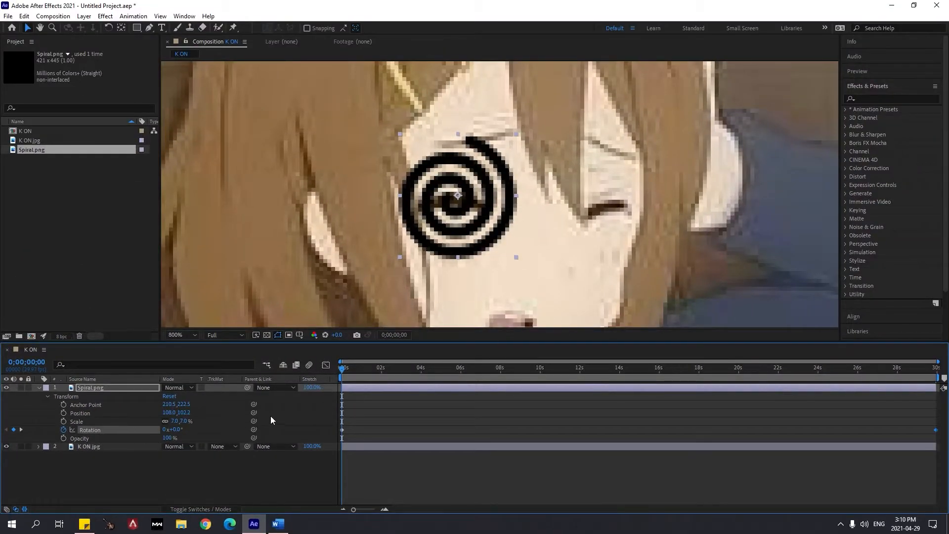
key(space)
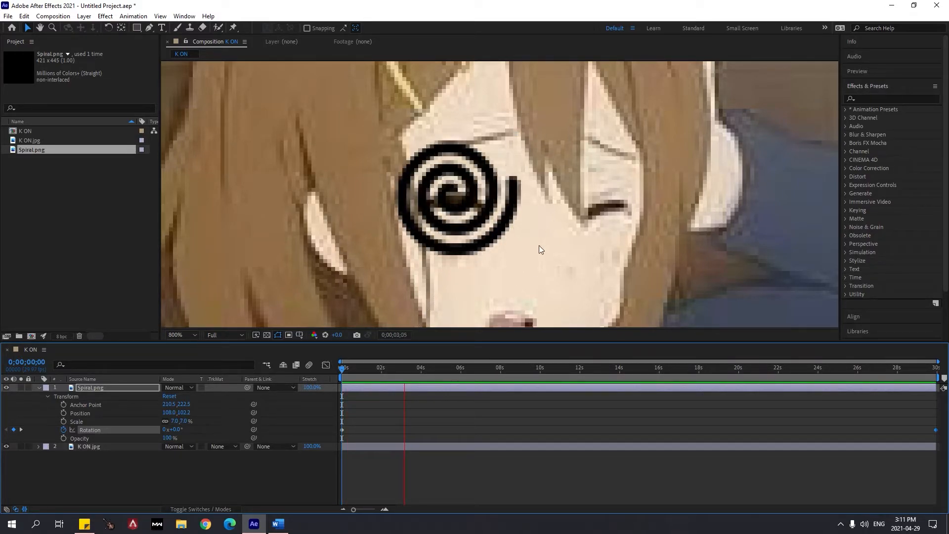
key(space)
Raise the number of turns on the final Rotation keyframe beyond 30 to make the spiral spin faster
key(End)
click(167, 429)
text(55)
key(Return)
Preview the faster spin from the start and scrub through the first seconds to check its speed
key(space)
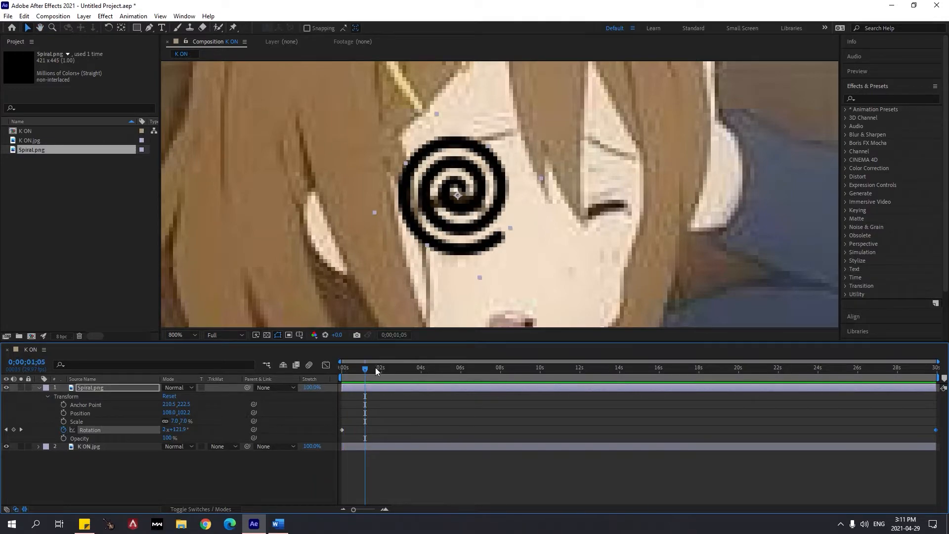
drag(372, 370, 390, 382)
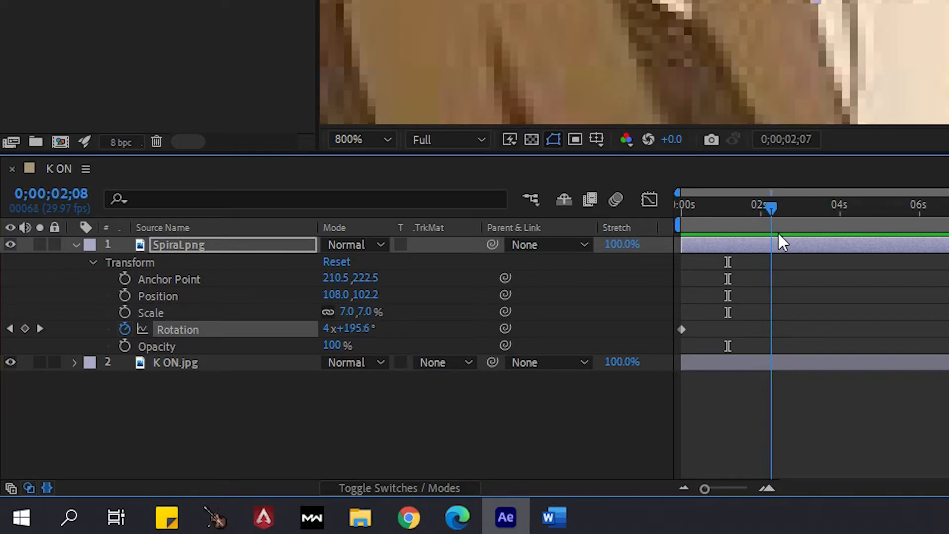
drag(783, 242, 784, 240)
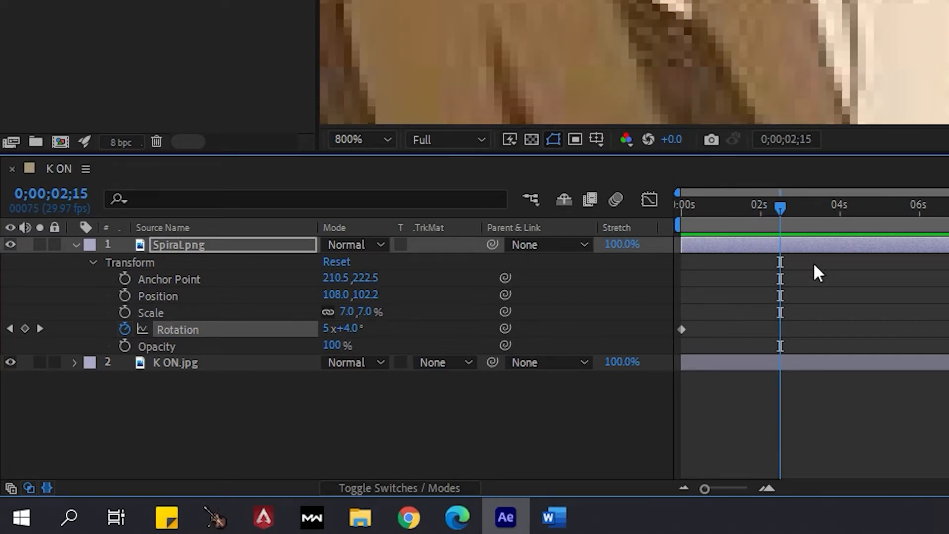
drag(773, 205, 676, 213)
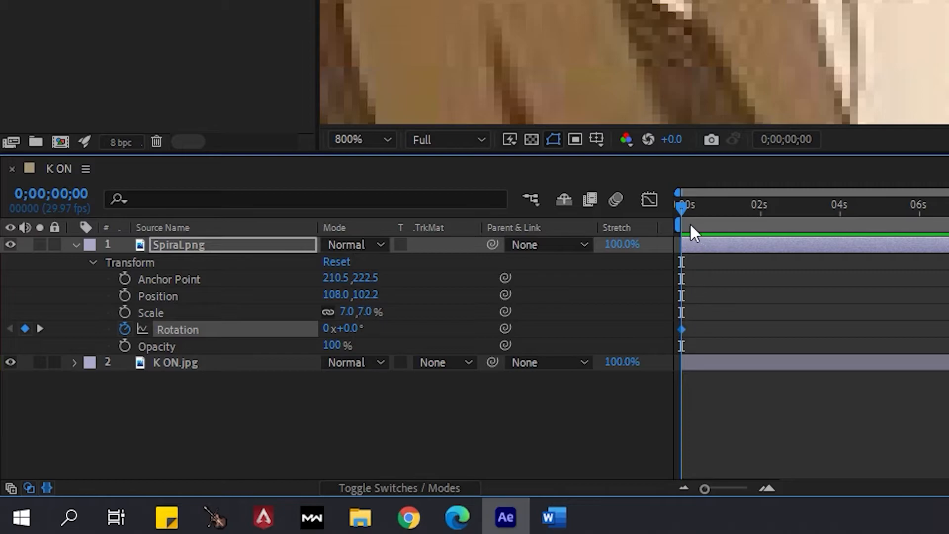
key(space)
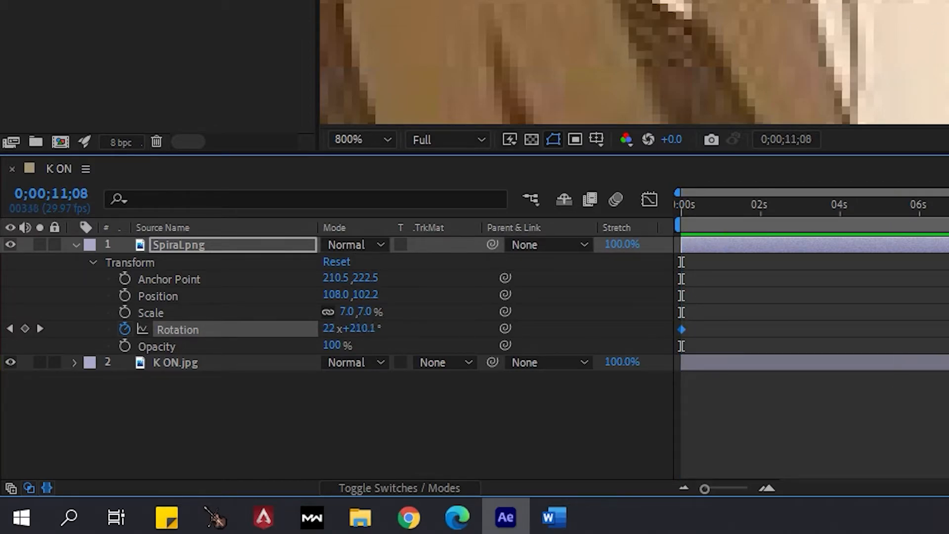
key(space)
drag(691, 211, 667, 248)
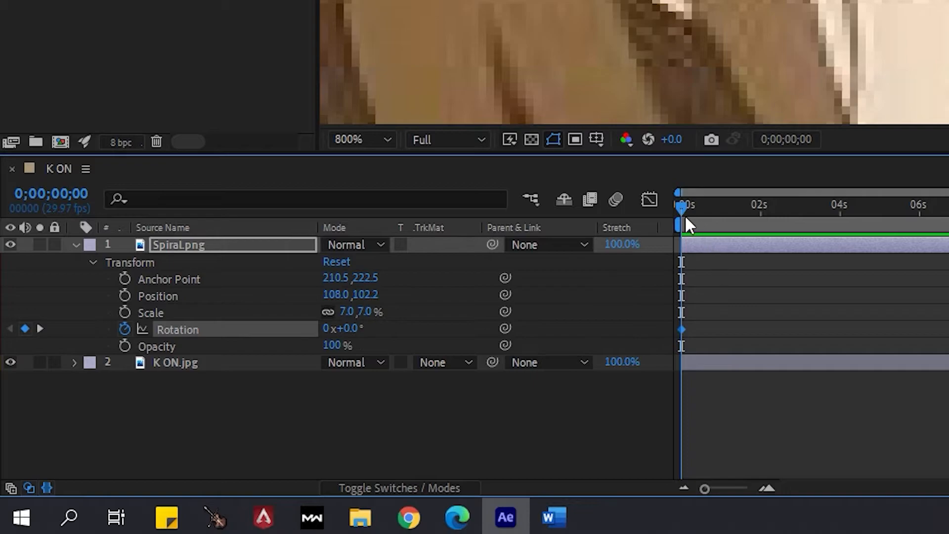
key(space)
key(space)
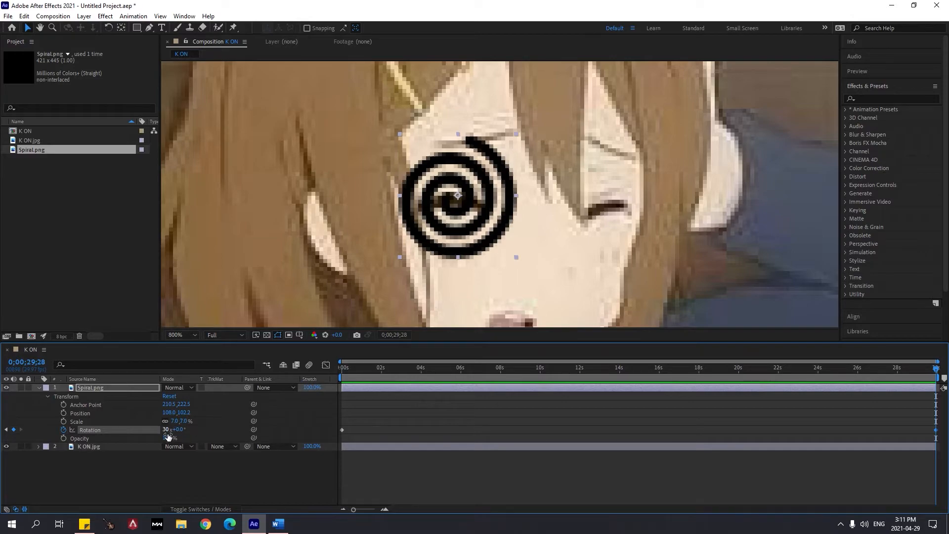
Preview the spiral's spin from the start with the character's whole face in view
click(351, 369)
drag(351, 370, 330, 369)
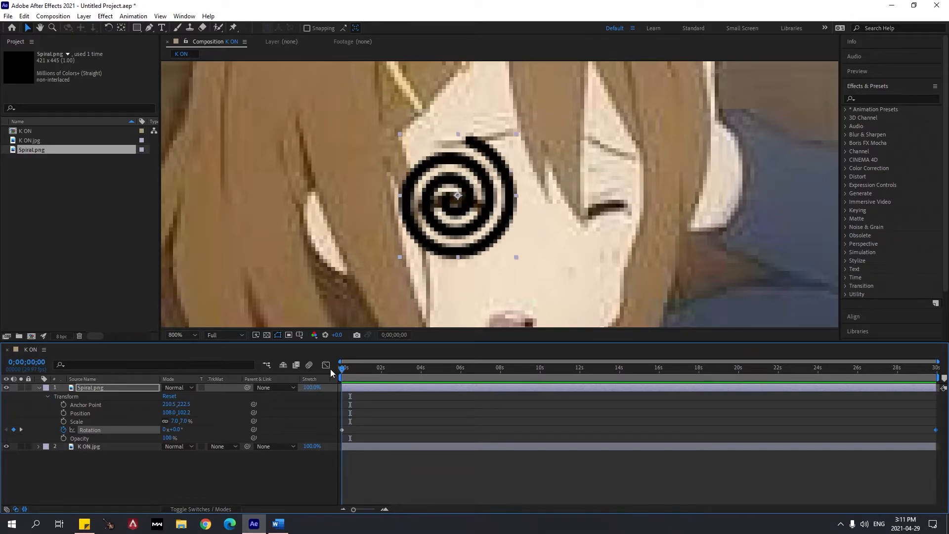
scroll(429, 217, down, 1)
key(space)
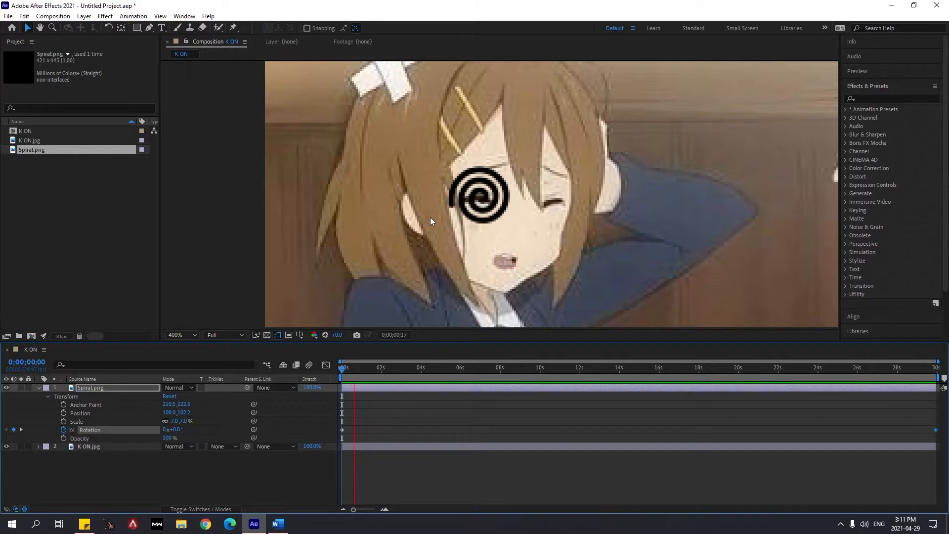
Return to the start of the composition and collapse the Spiral.png layer's properties
drag(364, 369, 343, 369)
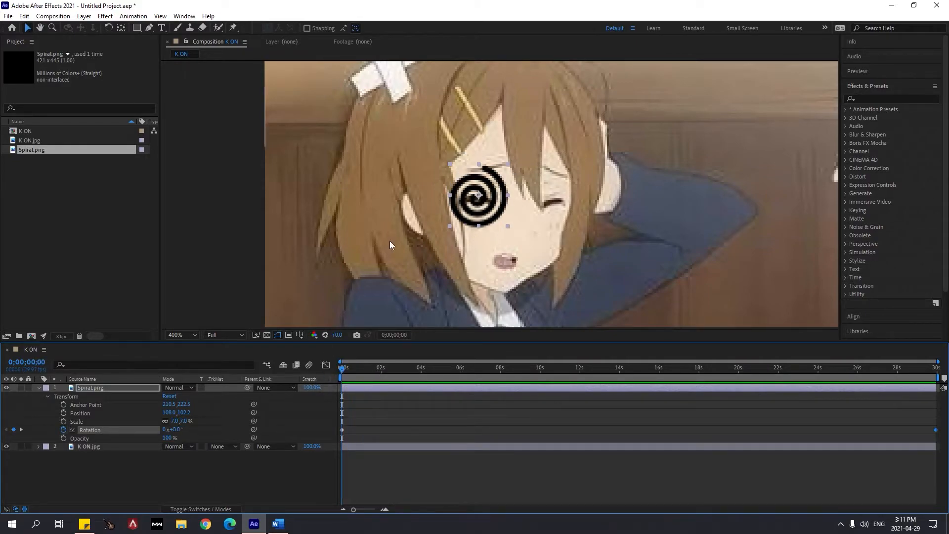
click(102, 390)
click(38, 388)
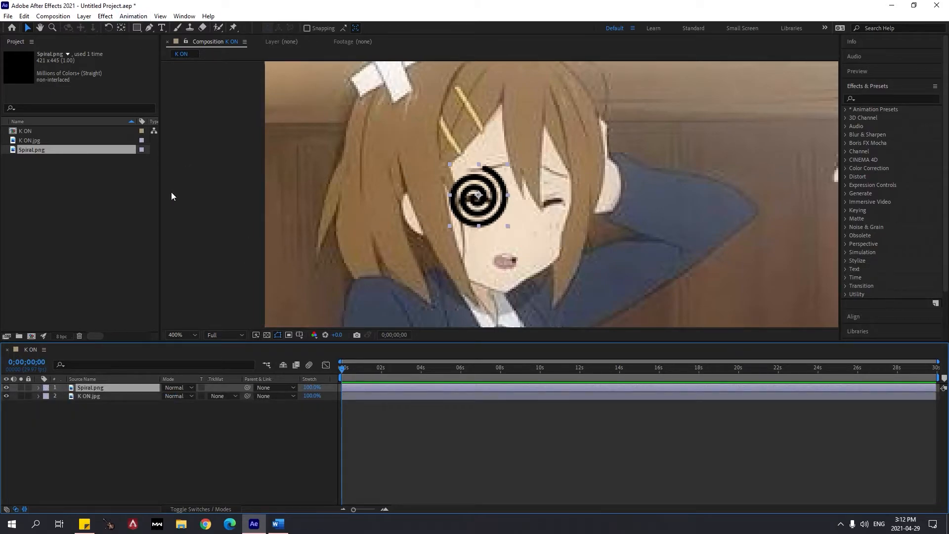
Try adding Spiral.png from the project as a second layer and scaling it down, and undo it
drag(56, 150, 113, 386)
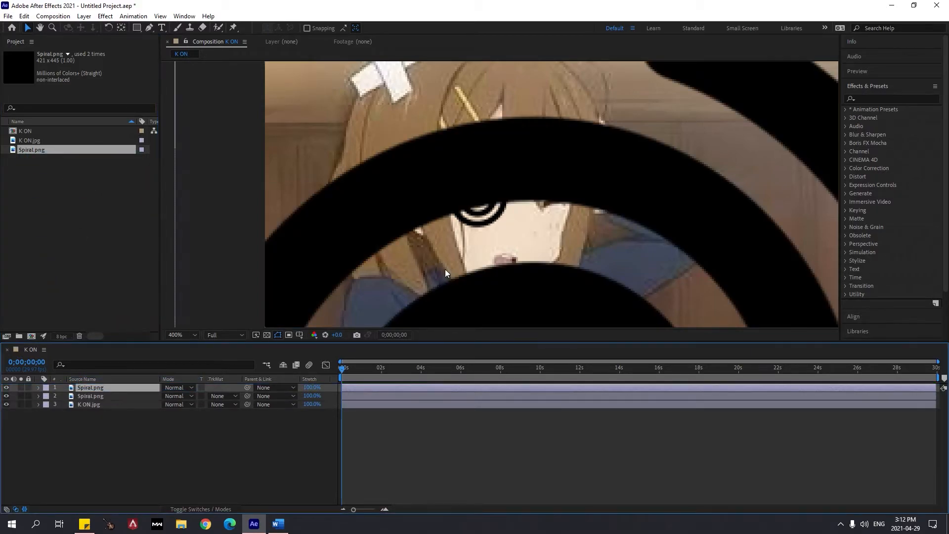
scroll(571, 154, down, 5)
drag(564, 170, 509, 203)
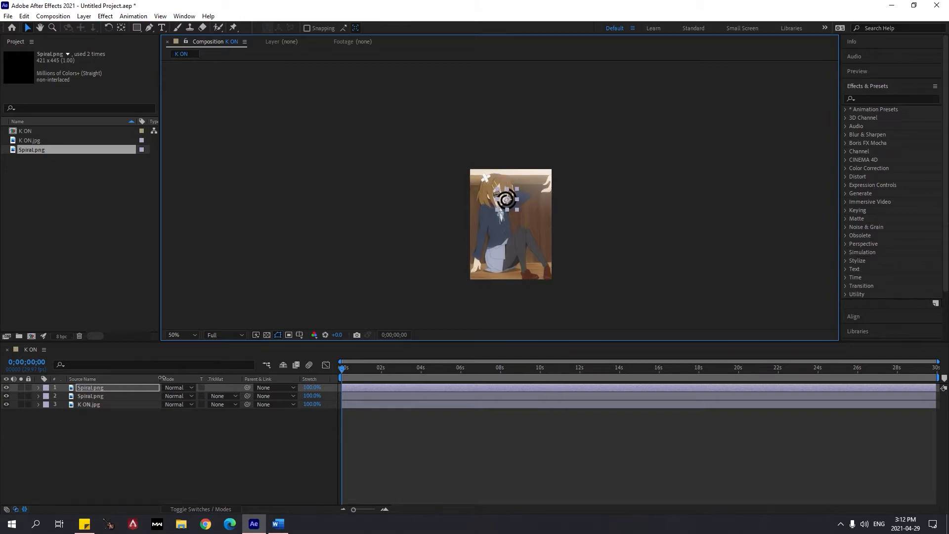
scroll(514, 182, up, 4)
key(ctrl+z)
key(ctrl+z)
key(ctrl+z)
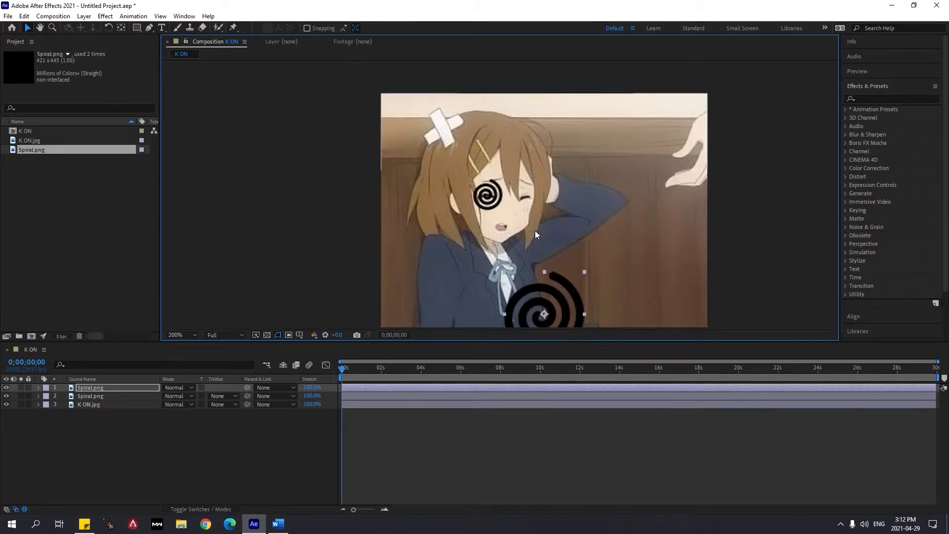
Duplicate the animated Spiral.png layer and place the copy over the character's other eye
scroll(515, 198, up, 2)
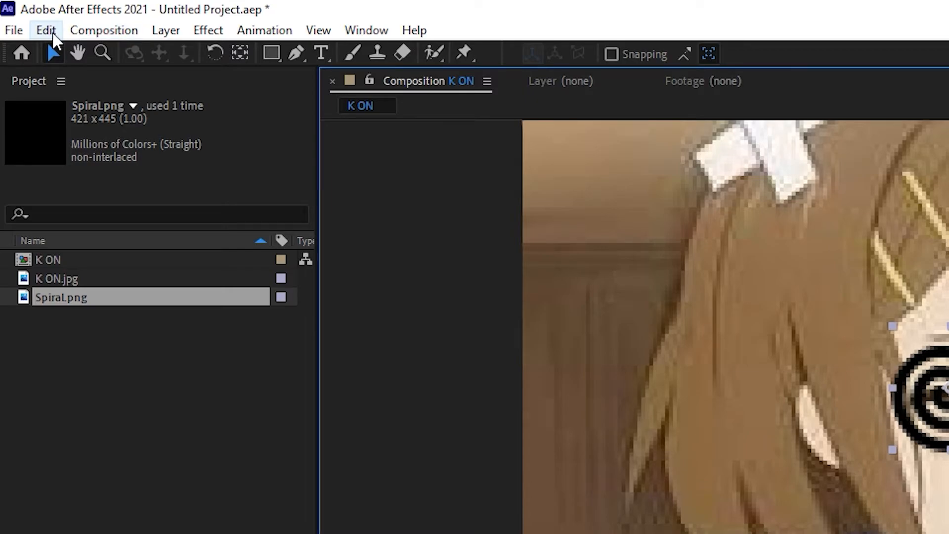
click(53, 31)
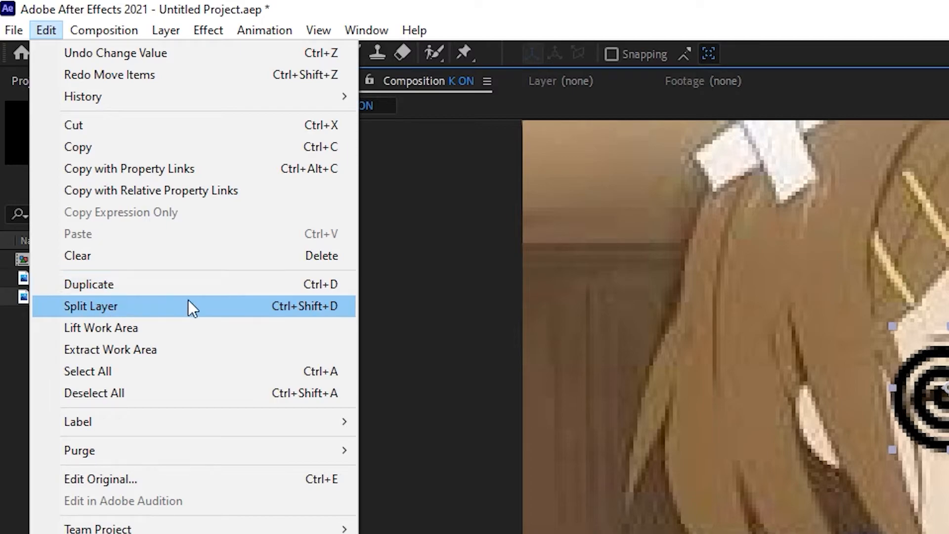
click(196, 284)
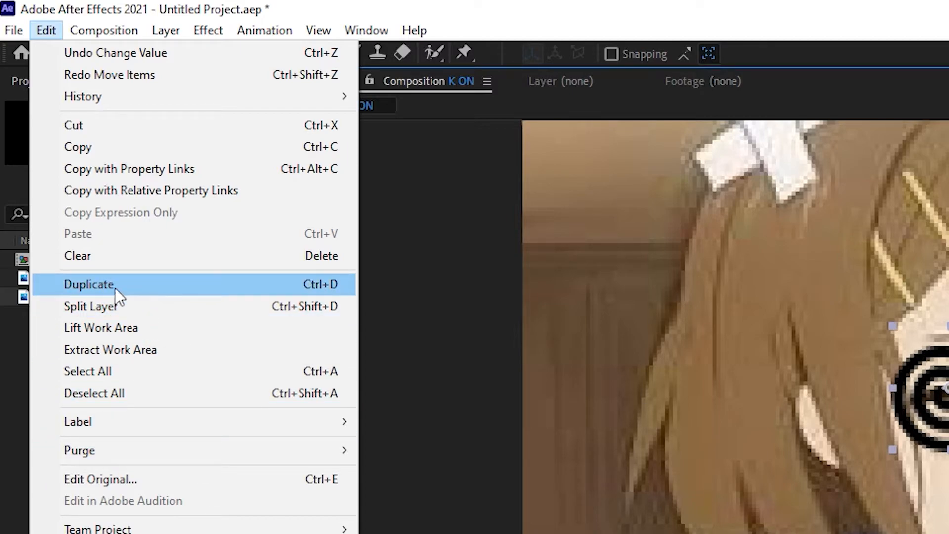
click(312, 289)
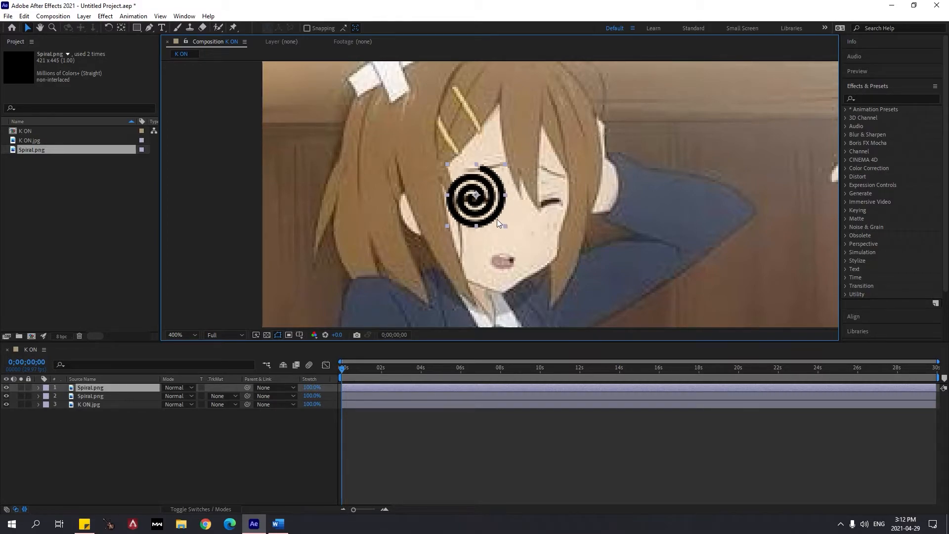
drag(497, 218, 575, 221)
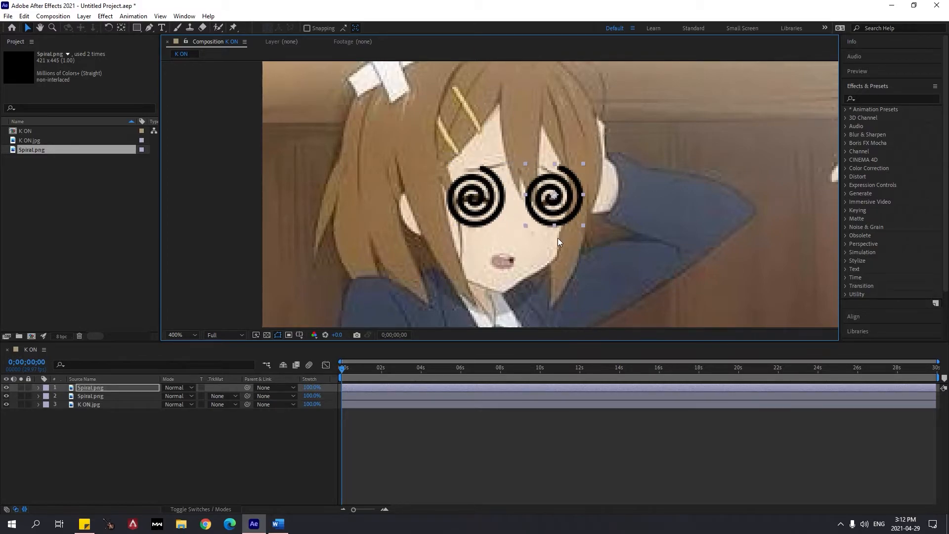
Preview both spirals spinning together and return to the start of the composition
key(space)
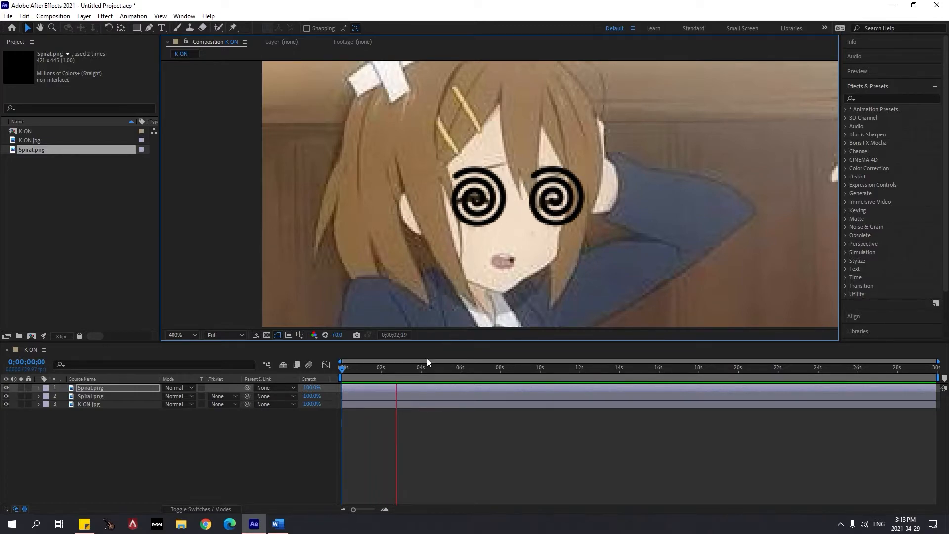
click(403, 369)
key(Home)
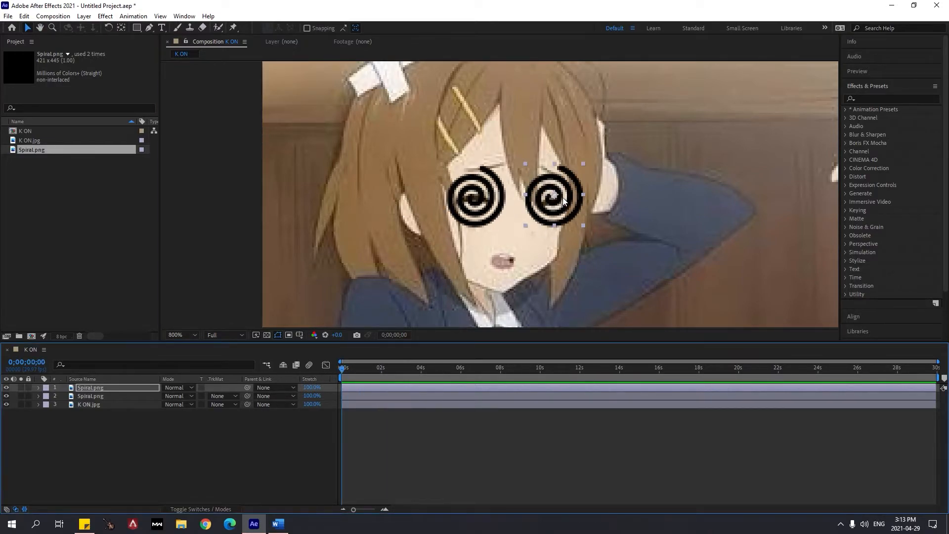
Scale the duplicated spiral down slightly and reposition it over the character's closed eye
key(period)
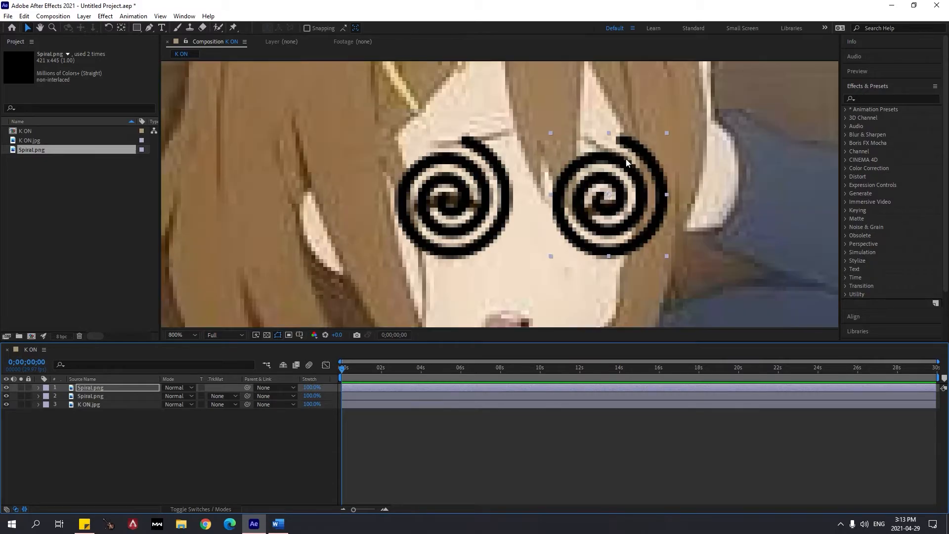
mouse_move(666, 133)
mouse_down()
mouse_move(653, 156)
mouse_move(666, 147)
mouse_up()
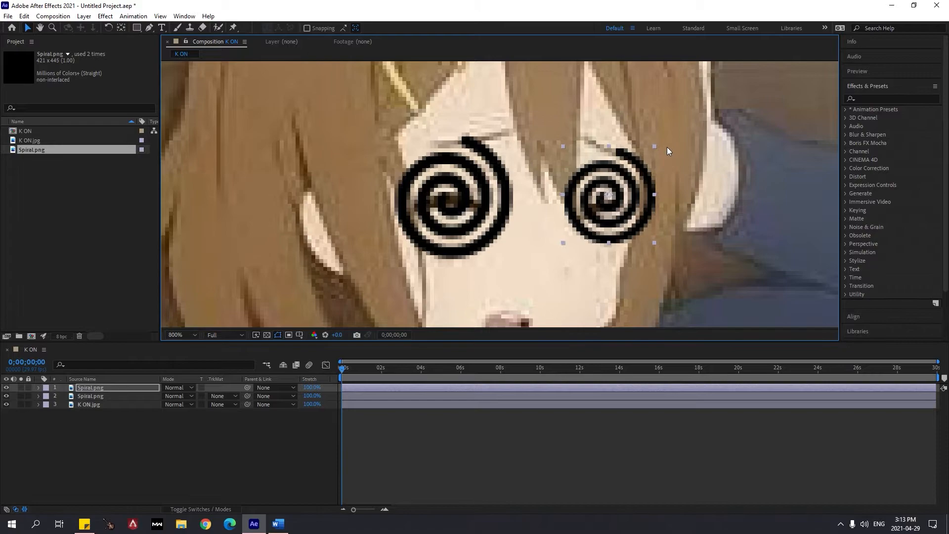
drag(628, 228, 622, 236)
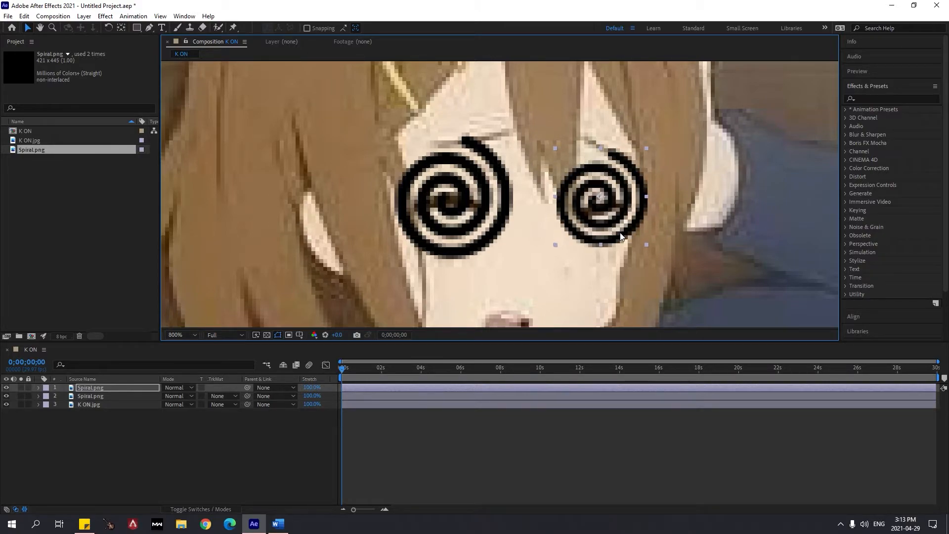
Preview both spinning spiral eyes with more of the character's figure in view
key(comma)
key(comma)
key(space)
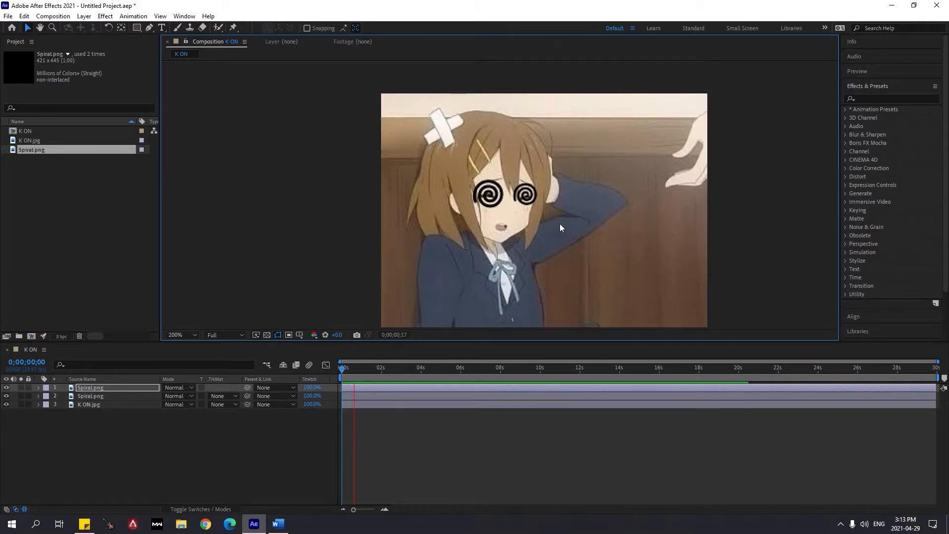
key(comma)
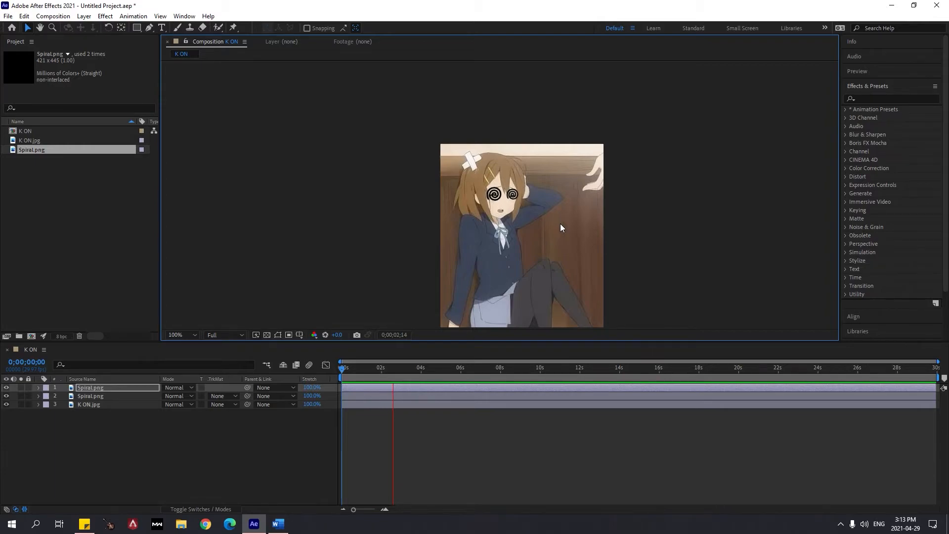
Play back both spinning spirals while comparing zoom levels, and stop the playback
scroll(534, 211, down, 3)
scroll(534, 211, up, 3)
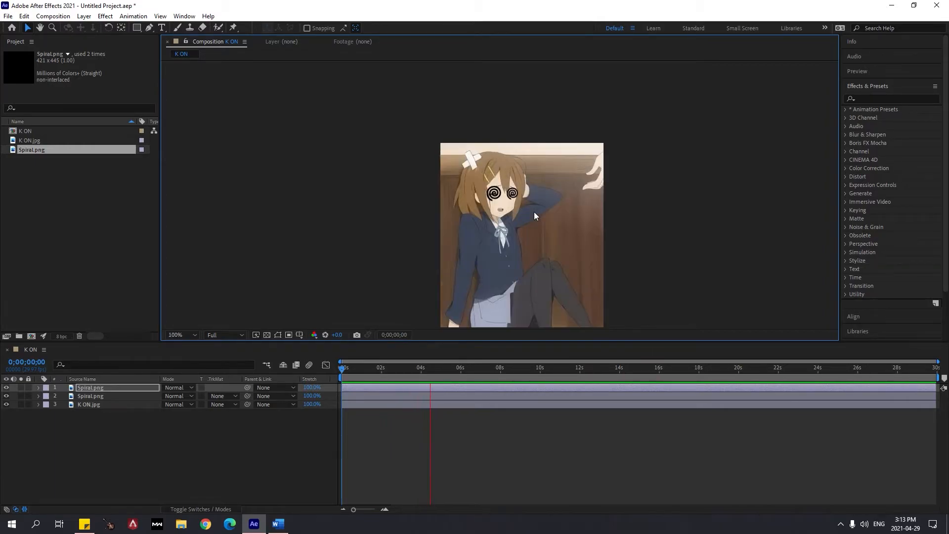
key(period)
key(period)
key(space)
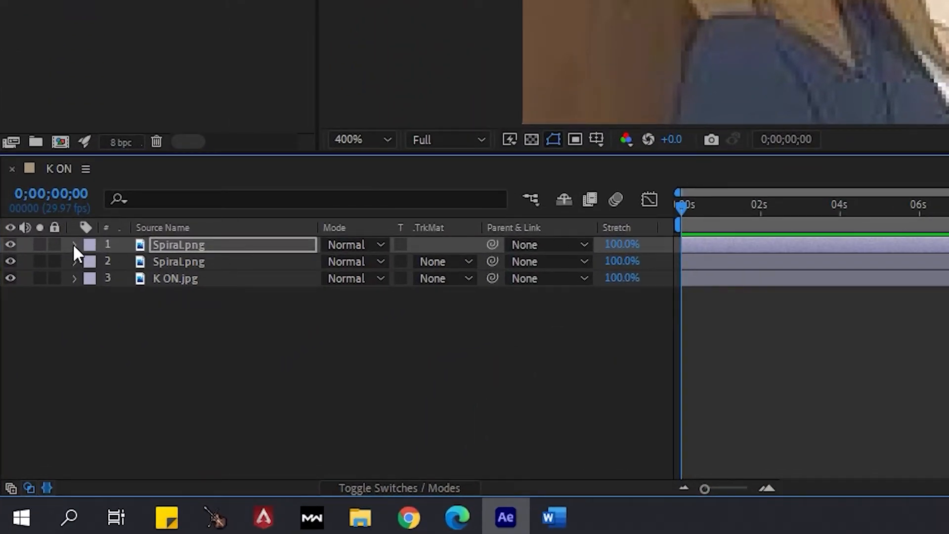
Expand the Transform properties of the upper Spiral.png layer and select its Scale property
click(38, 387)
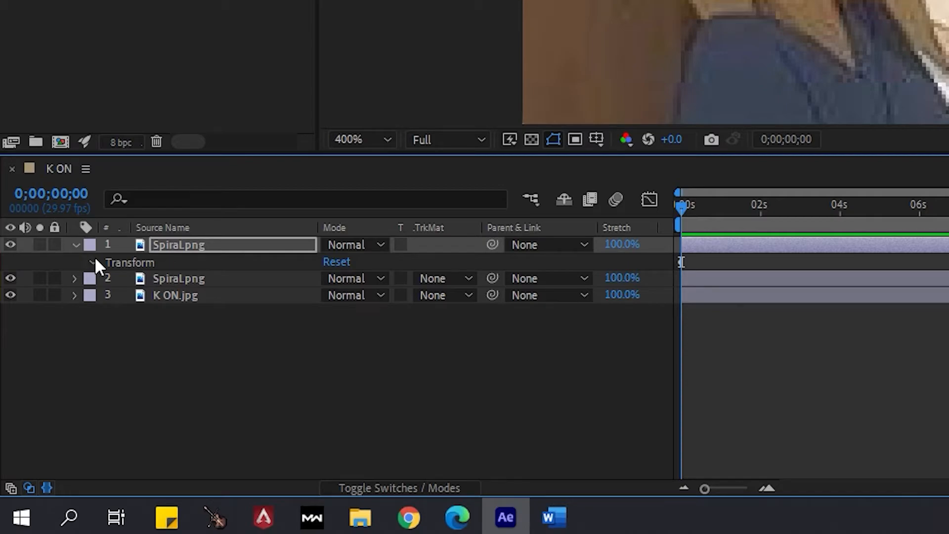
click(92, 262)
click(158, 296)
click(215, 314)
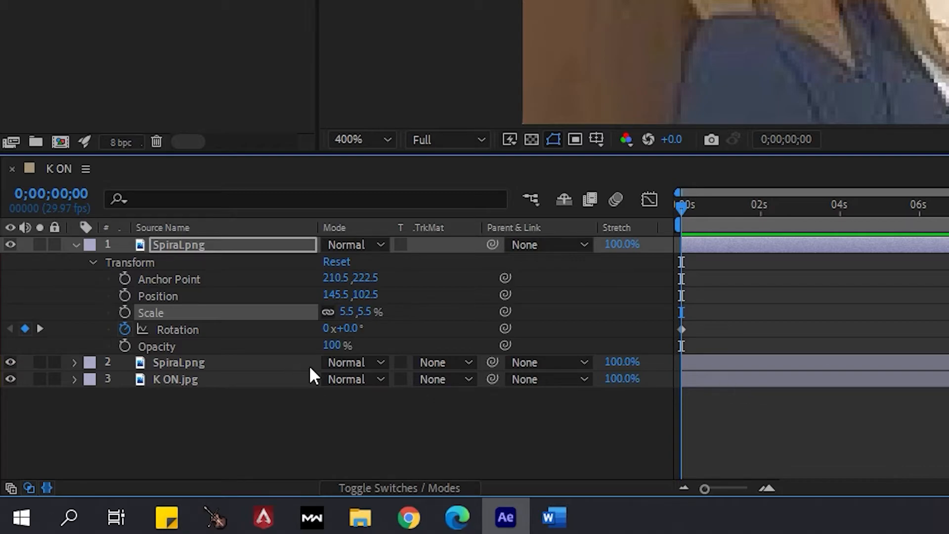
click(357, 313)
click(369, 312)
drag(369, 319, 322, 328)
click(339, 314)
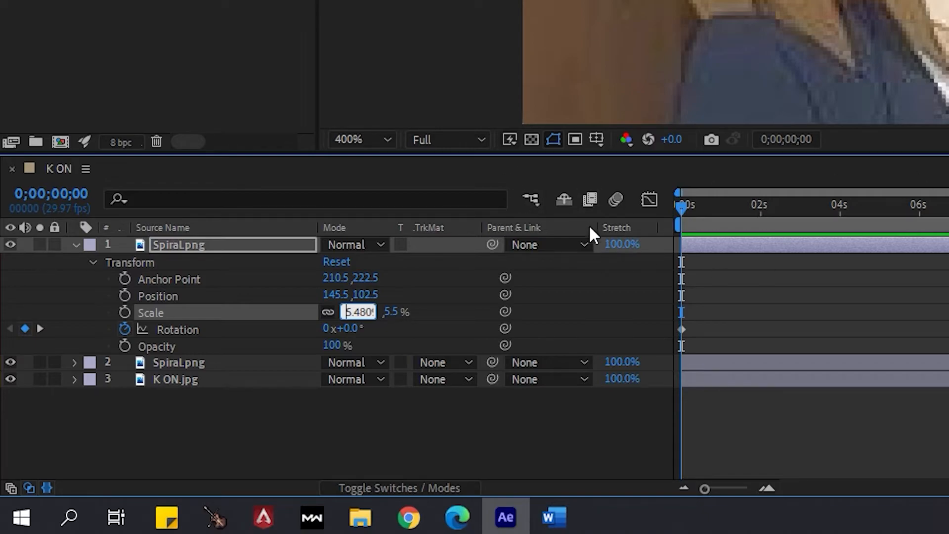
click(479, 293)
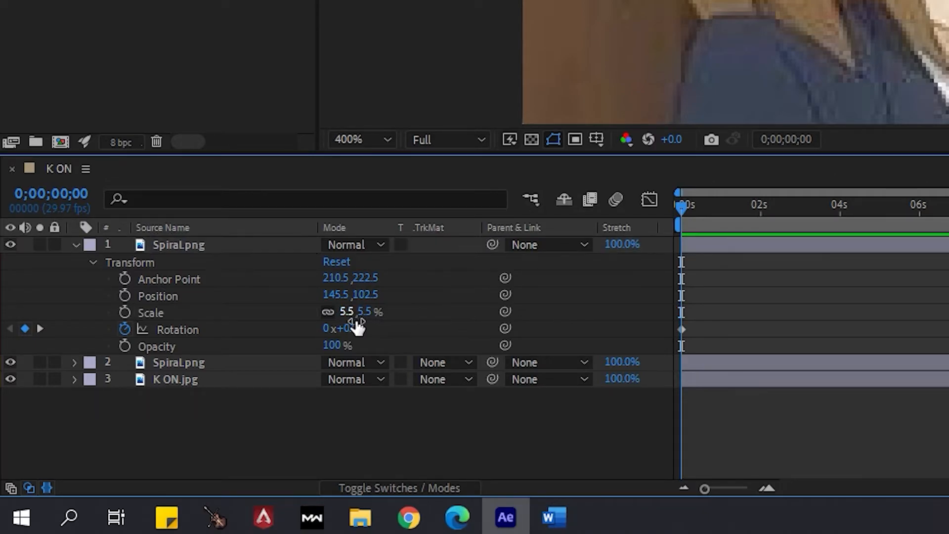
click(349, 314)
key(Return)
click(373, 310)
key(Return)
Mirror the smaller spiral by setting the upper Spiral.png layer's Scale to -5.5%
click(358, 315)
click(356, 318)
text(-)
key(Return)
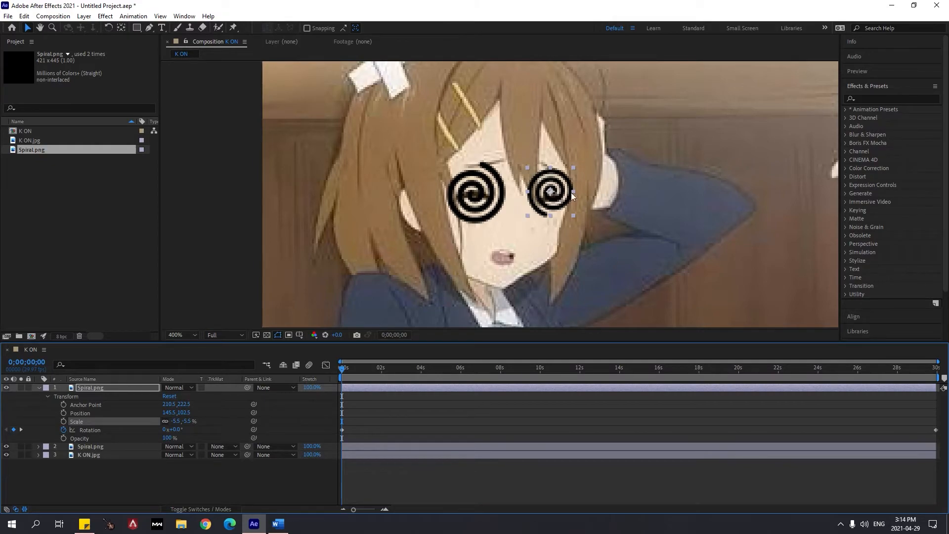
Preview the mirrored smaller spiral spinning alongside the larger one with the full figure in view
key(space)
scroll(518, 201, down, 2)
scroll(524, 197, down, 1)
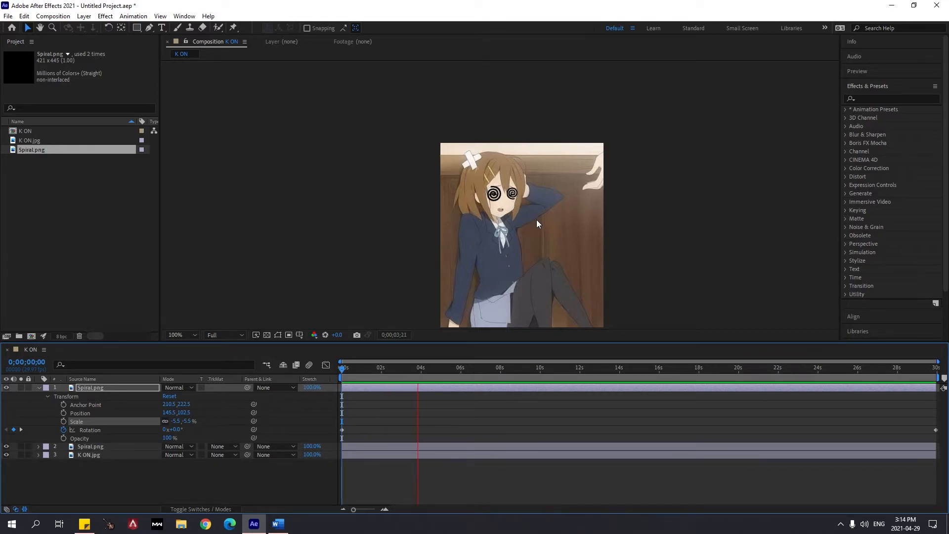
key(space)
Try mirroring the larger spiral with a Scale of -7% on the lower Spiral.png layer, and undo the change
click(87, 448)
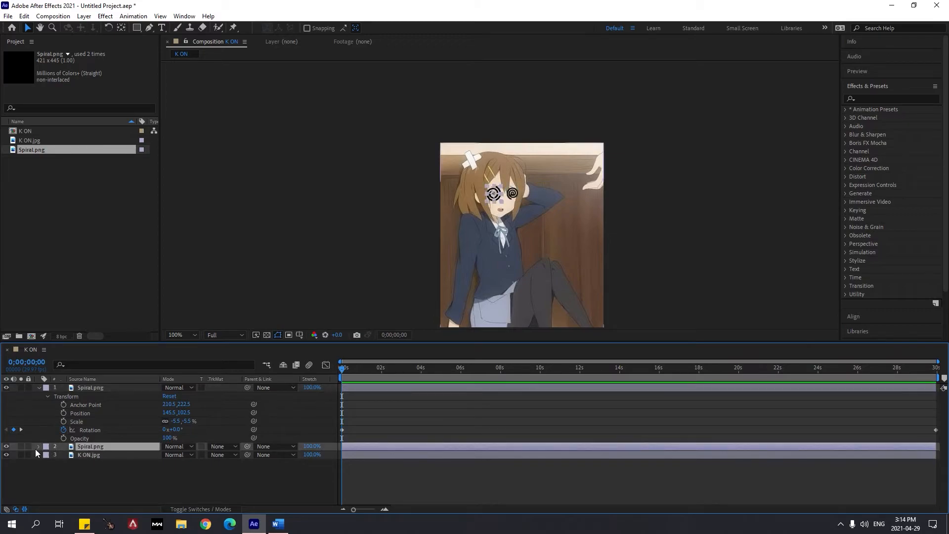
click(39, 446)
click(103, 477)
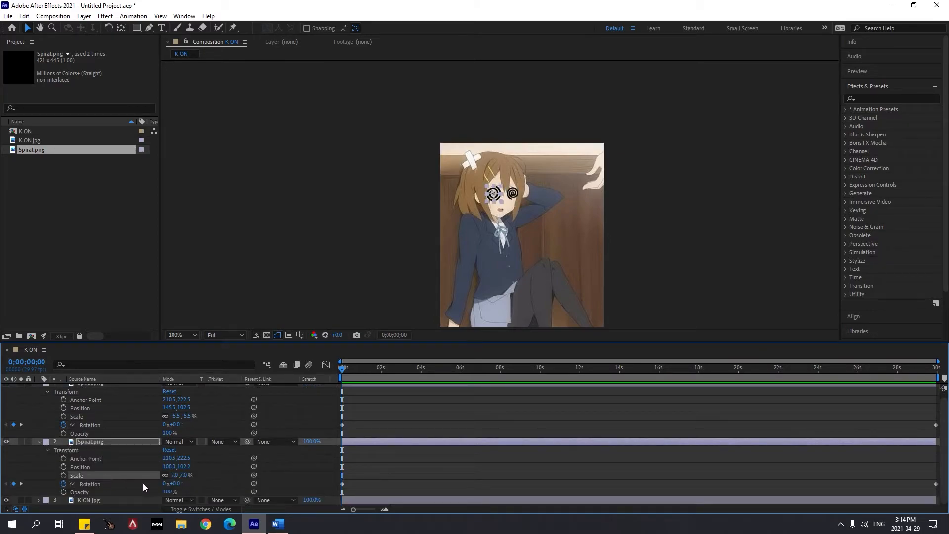
click(176, 477)
key(Left)
text(-)
key(Return)
scroll(495, 203, up, 1)
key(space)
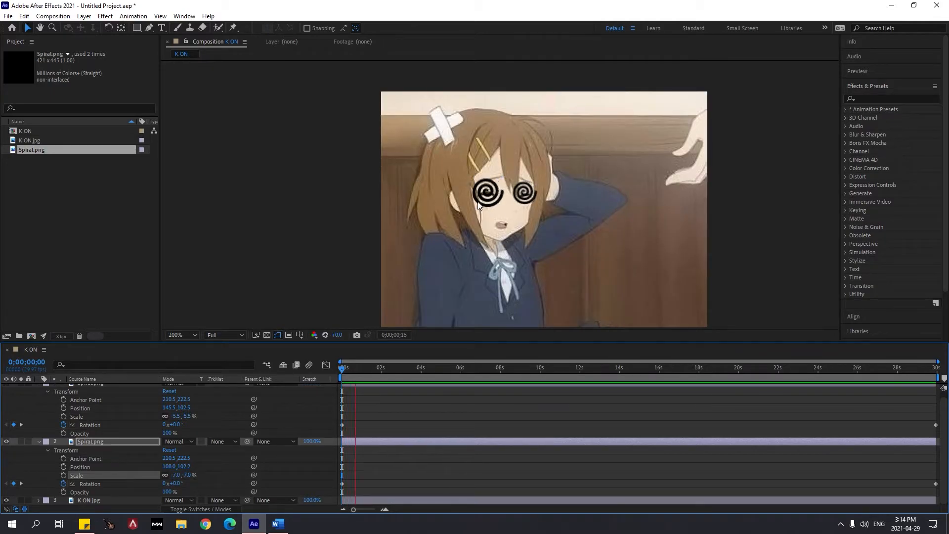
key(space)
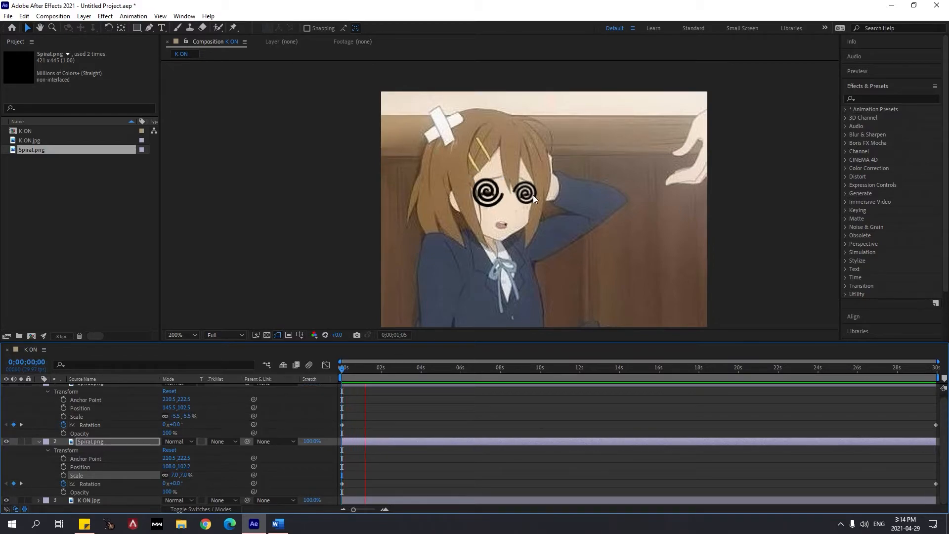
Preview the two spirals at close and full-figure zoom levels with only the smaller one mirrored
scroll(533, 195, down, 1)
scroll(518, 197, up, 1)
scroll(520, 196, down, 2)
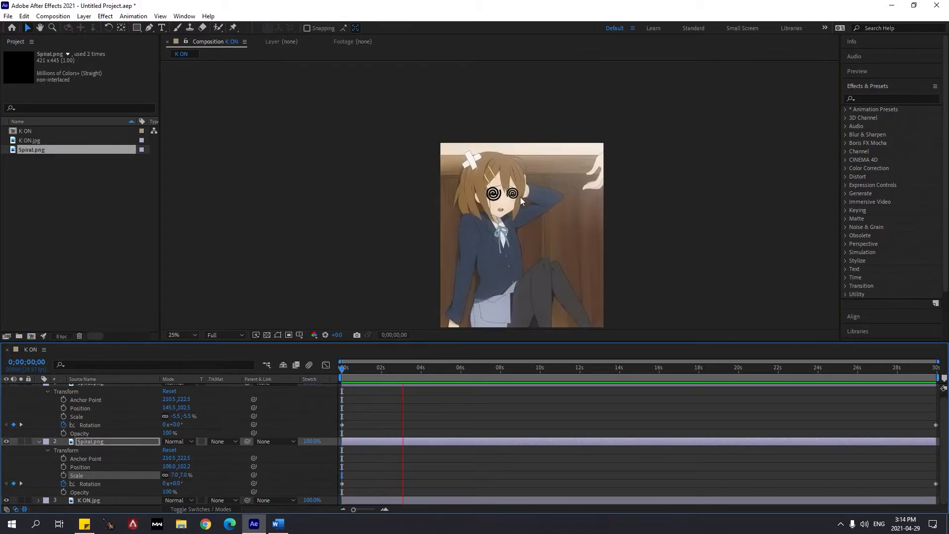
scroll(522, 200, up, 1)
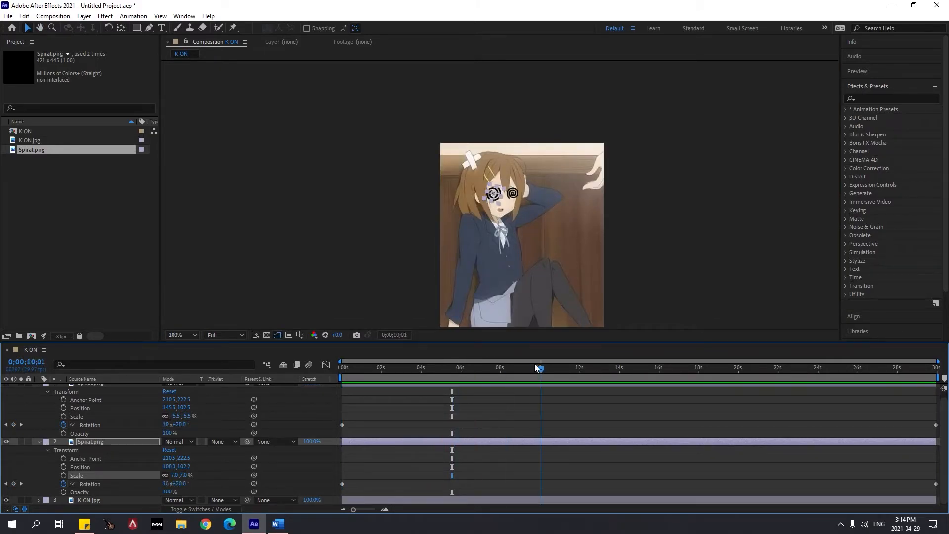
key(space)
Collapse the properties of both Spiral.png layers in the timeline
scroll(93, 418, up, 1)
click(38, 387)
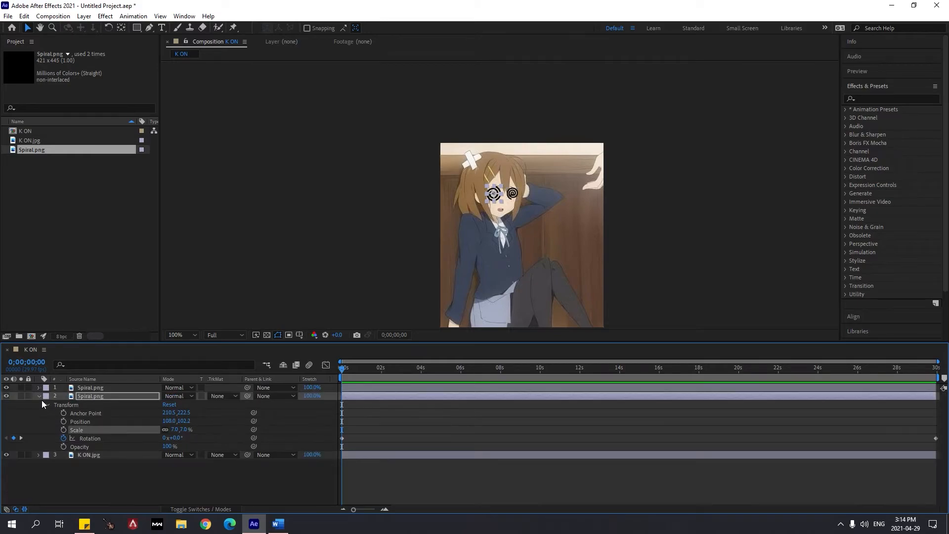
click(38, 396)
Hide both Spiral.png layers to uncover the character's closed eyes
scroll(499, 194, up, 3)
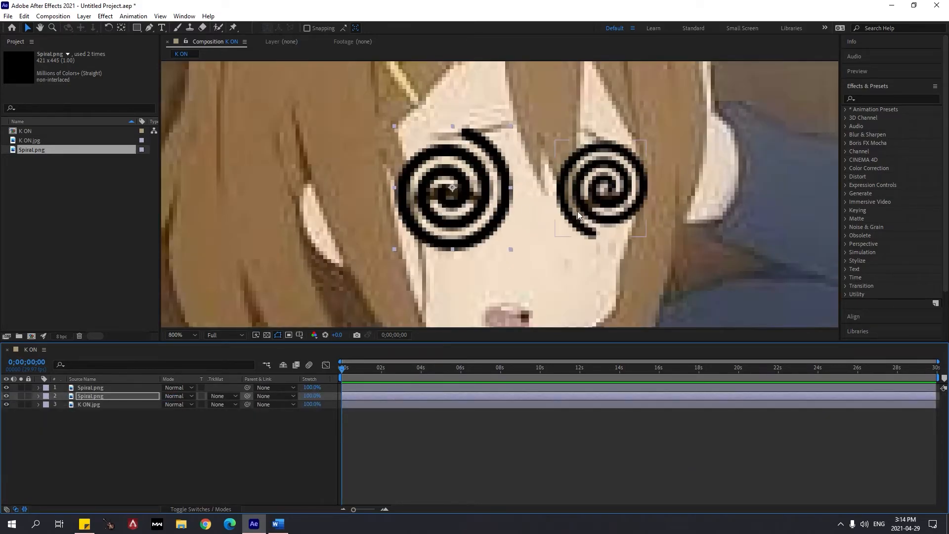
scroll(606, 198, down, 1)
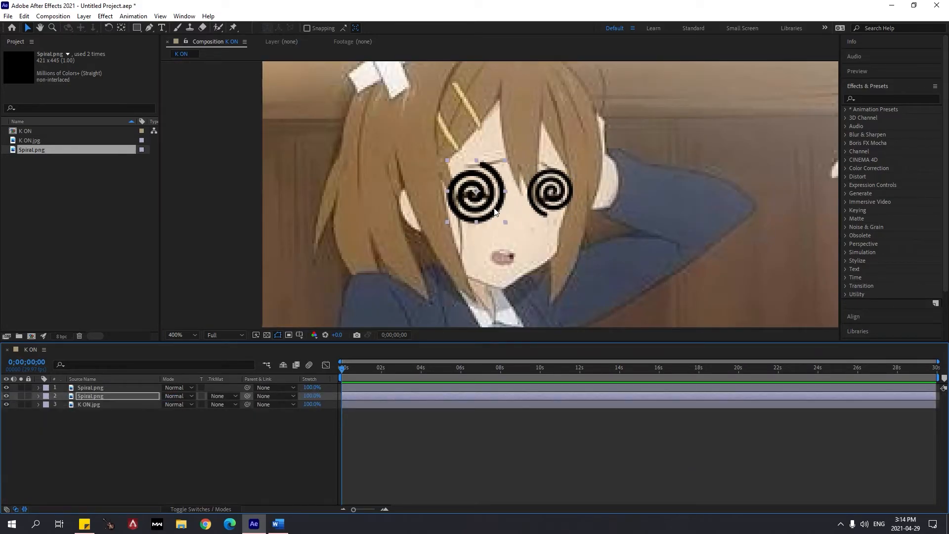
scroll(506, 210, down, 4)
scroll(507, 210, up, 4)
scroll(509, 210, down, 2)
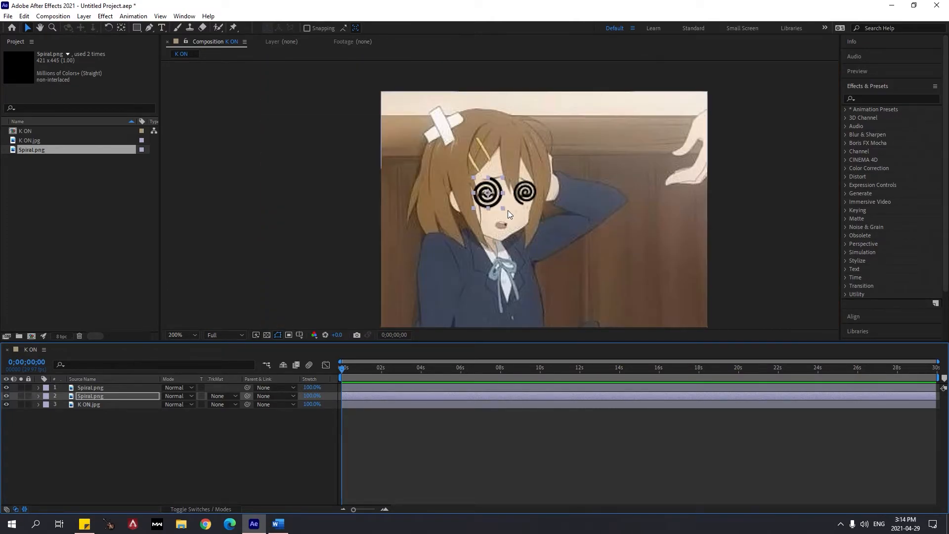
scroll(509, 210, up, 2)
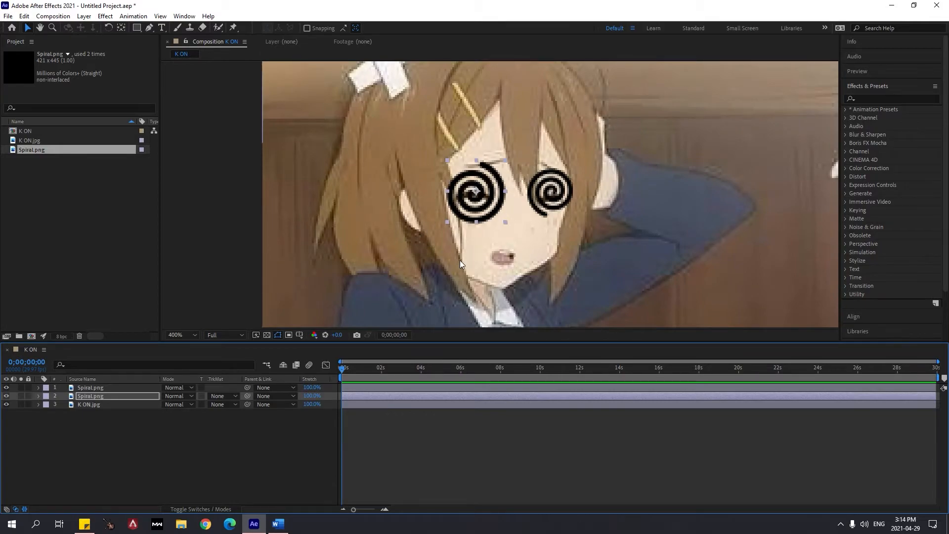
click(90, 390)
click(94, 394)
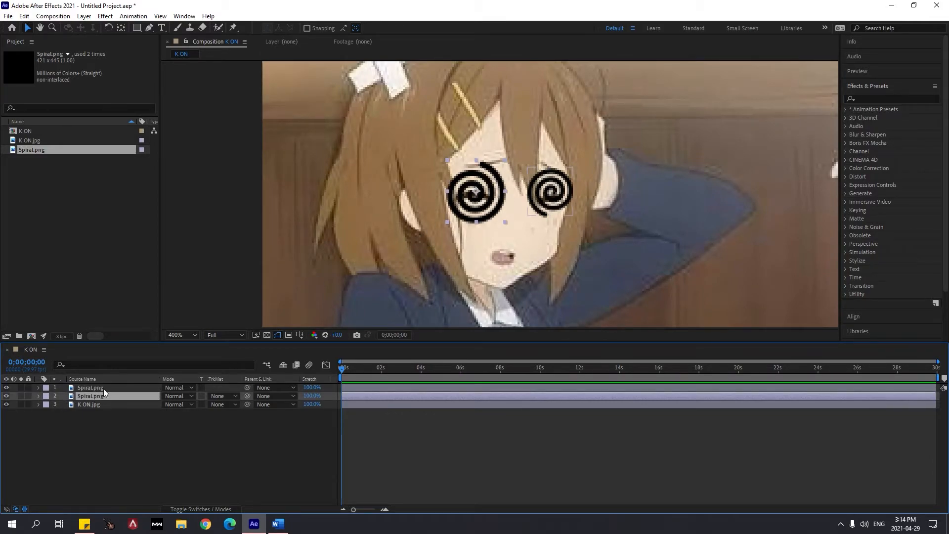
click(103, 389)
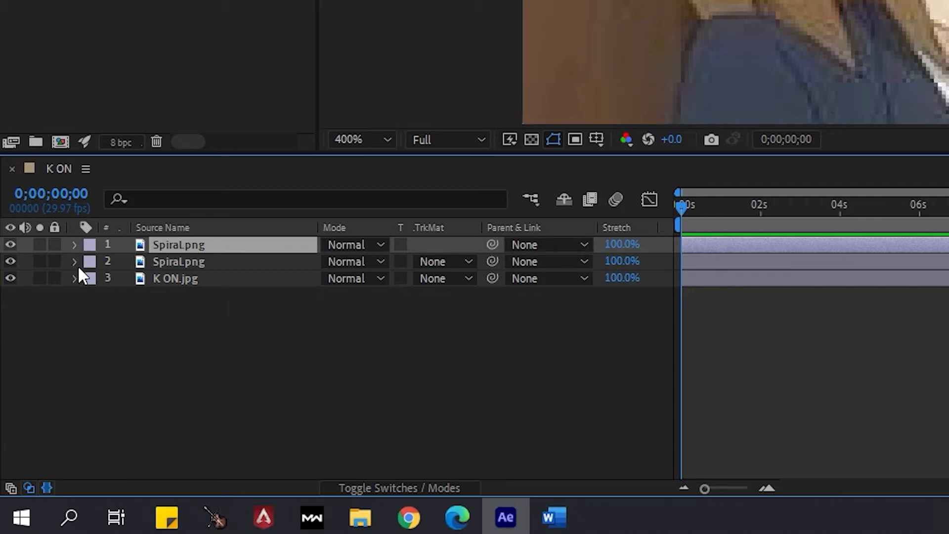
click(10, 260)
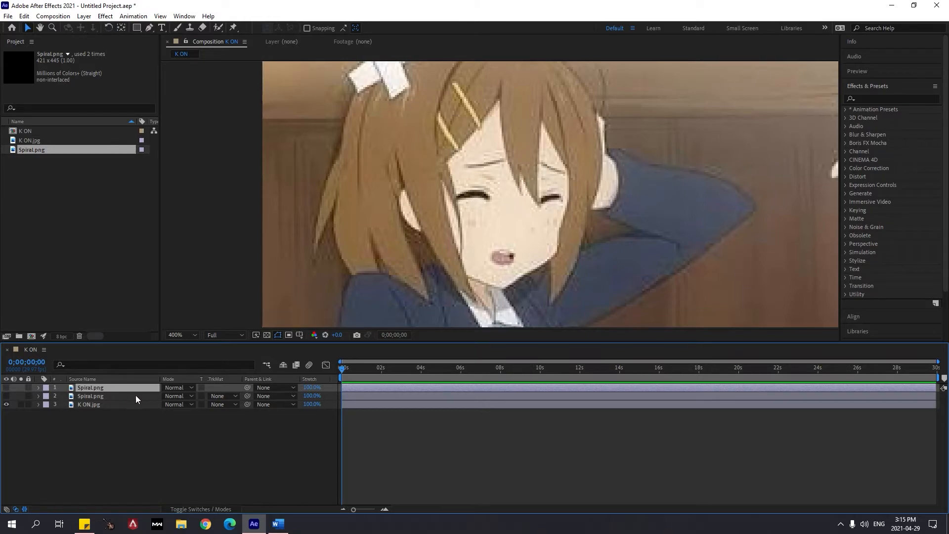
Examine the uncovered closed eyes and toggle the spirals on and off to compare
scroll(563, 191, down, 5)
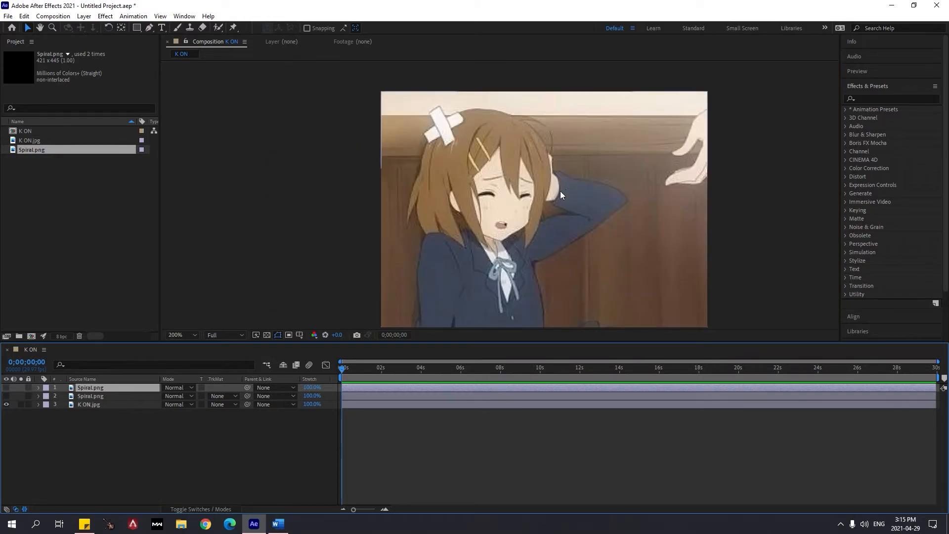
scroll(574, 186, up, 4)
scroll(516, 189, up, 1)
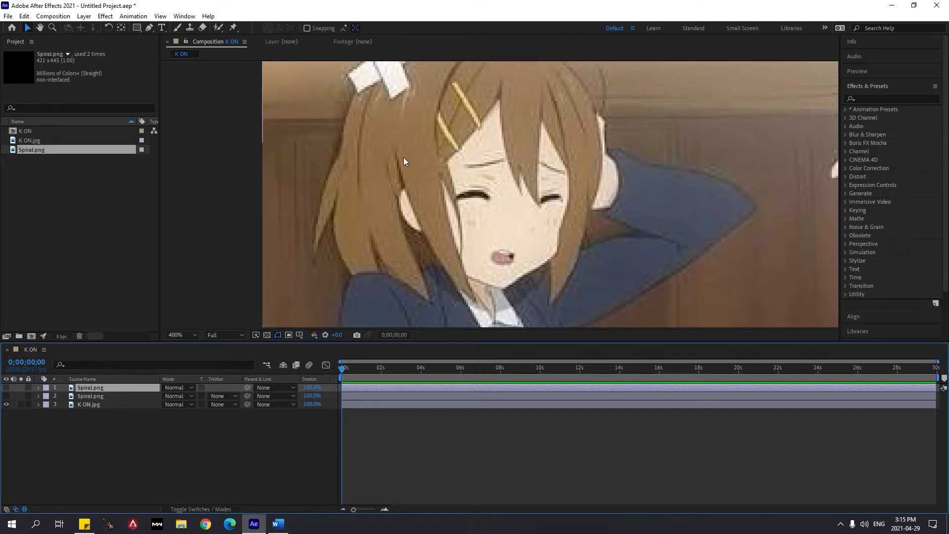
click(6, 396)
click(6, 387)
click(6, 388)
click(10, 398)
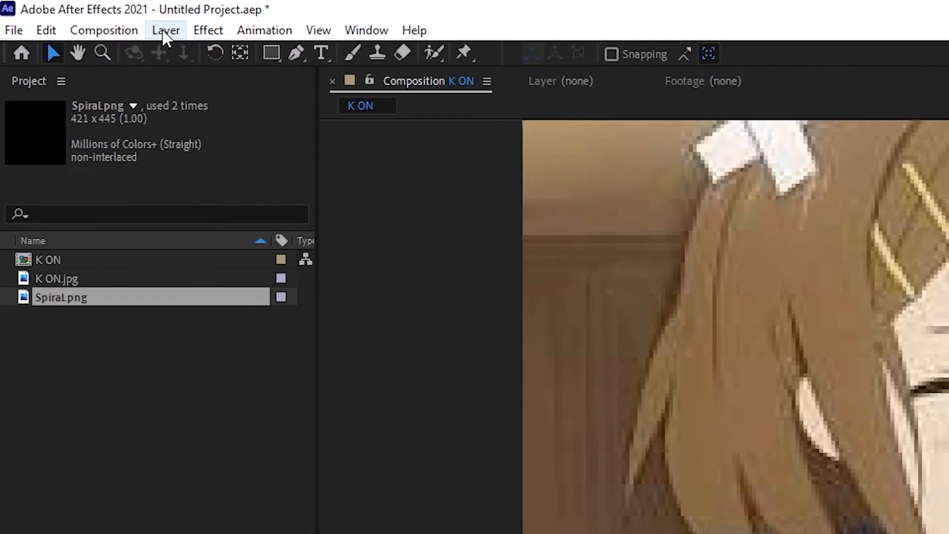
Add a new shape layer and draw a beige rectangle on it over the closed eye below the hair clips
click(163, 35)
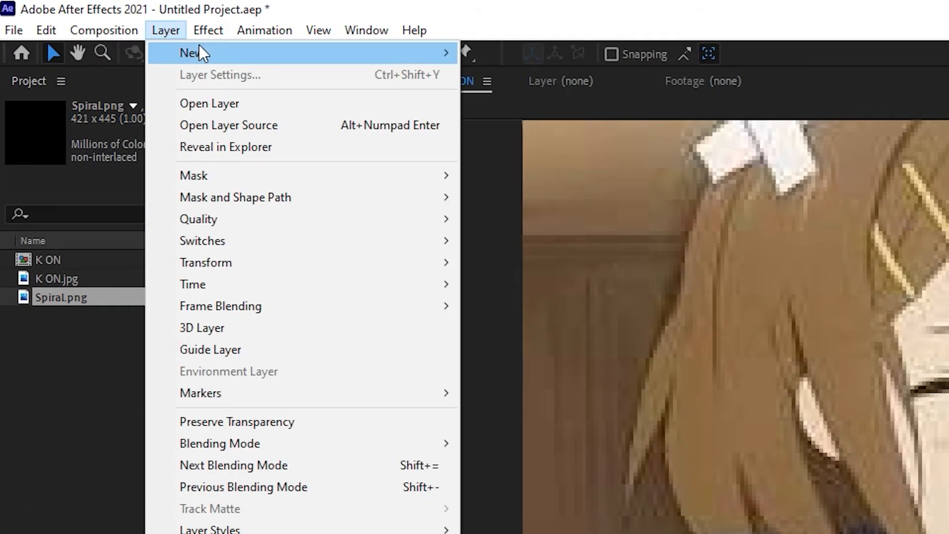
mouse_move(206, 49)
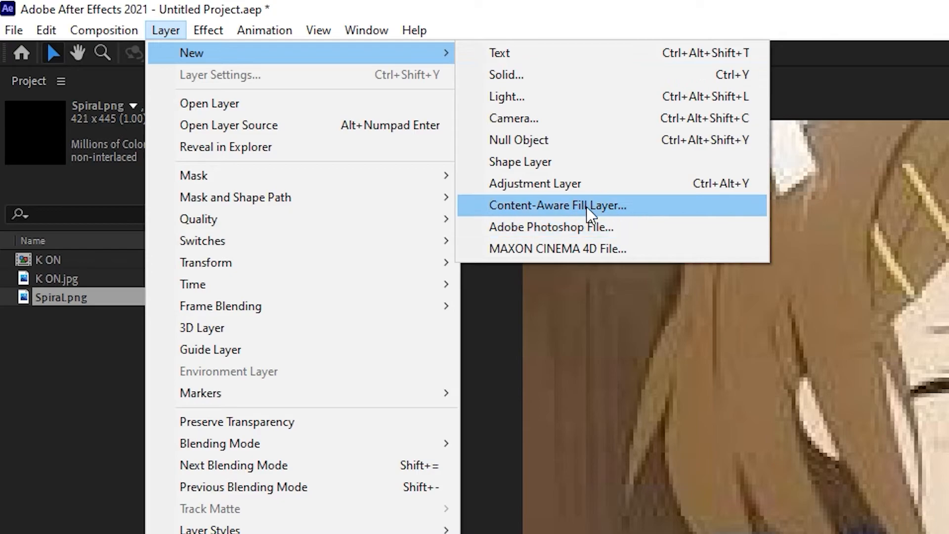
click(507, 170)
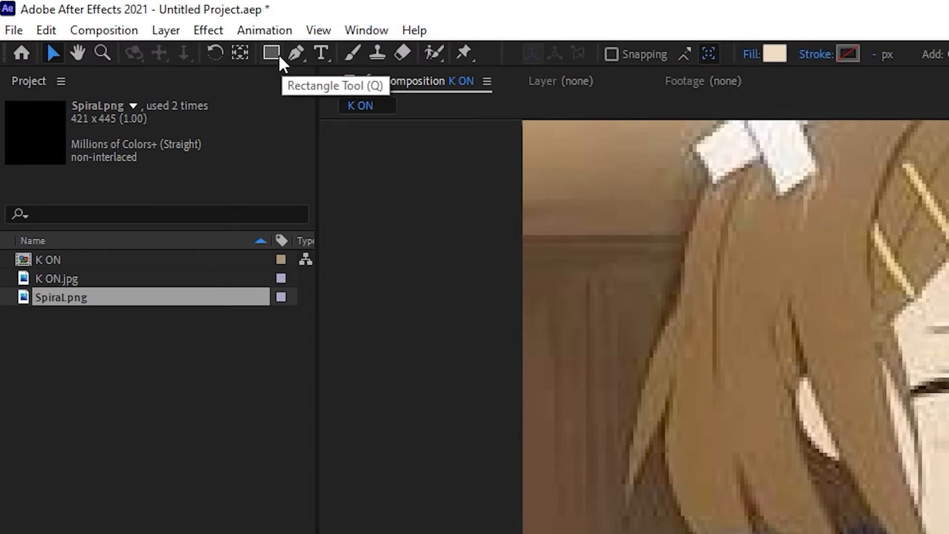
click(275, 55)
click(278, 59)
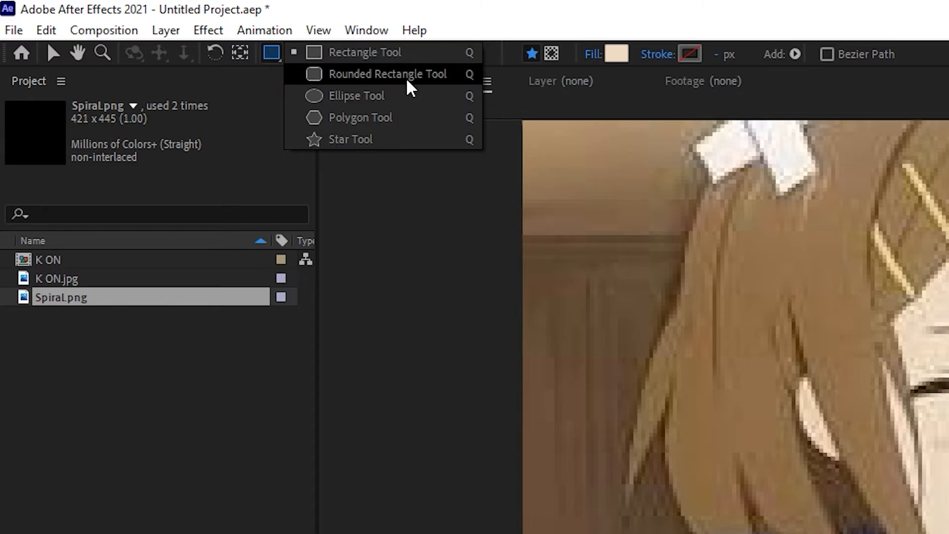
click(395, 53)
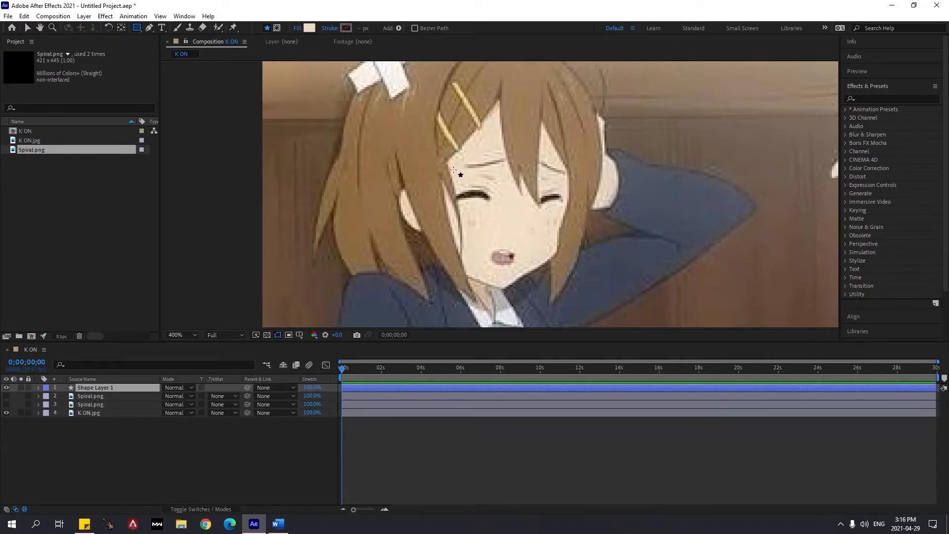
drag(450, 166, 495, 232)
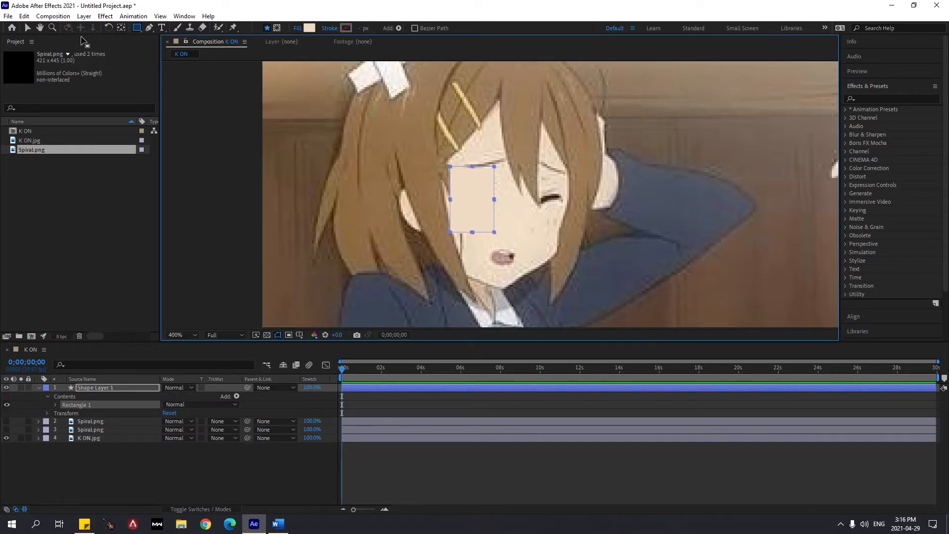
Reshape and position the rectangle so it covers just the closed eye without reaching over the eyebrow
click(27, 27)
mouse_move(452, 201)
mouse_down()
mouse_move(493, 200)
mouse_move(477, 215)
mouse_move(456, 196)
mouse_move(476, 173)
mouse_move(471, 200)
mouse_up()
click(497, 214)
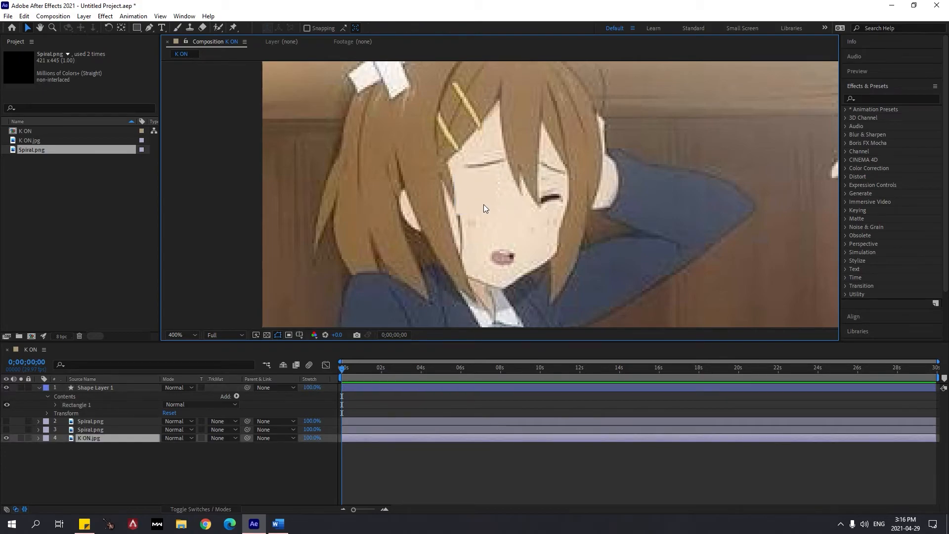
Set the Shape Layer 1 rectangle's fill to the skin tone F1DCC6, sampled from the face just beside the rectangle
click(112, 388)
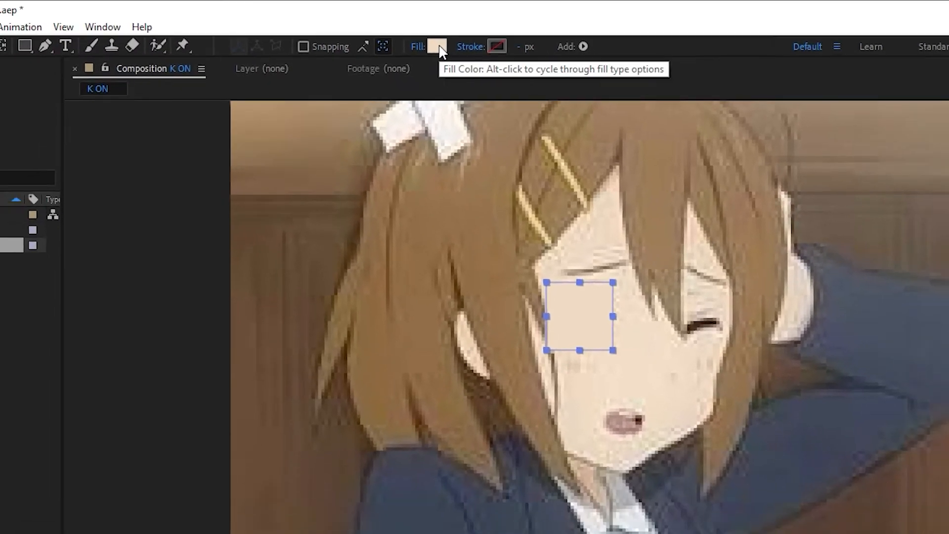
click(472, 55)
drag(599, 151, 650, 133)
mouse_move(642, 193)
mouse_down()
mouse_move(638, 182)
mouse_move(678, 165)
mouse_move(674, 221)
mouse_move(660, 224)
mouse_up()
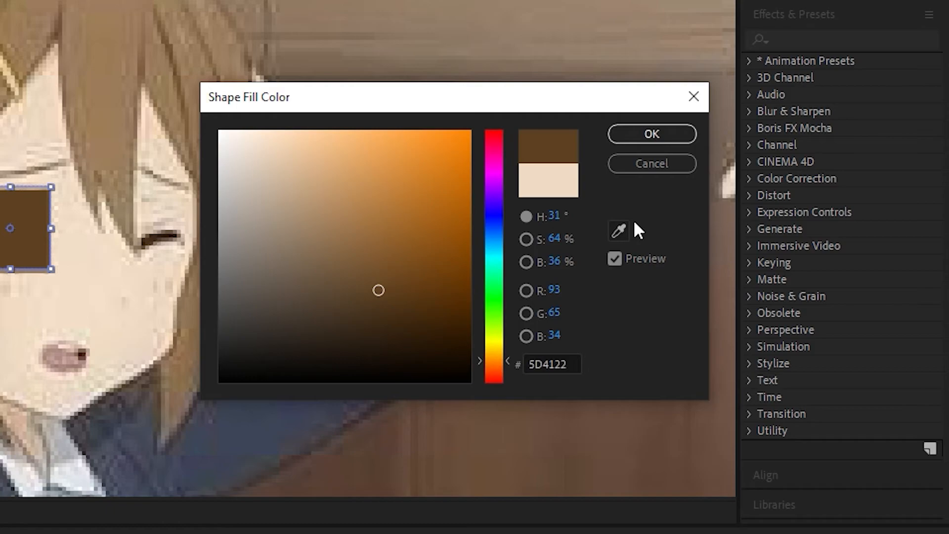
click(621, 229)
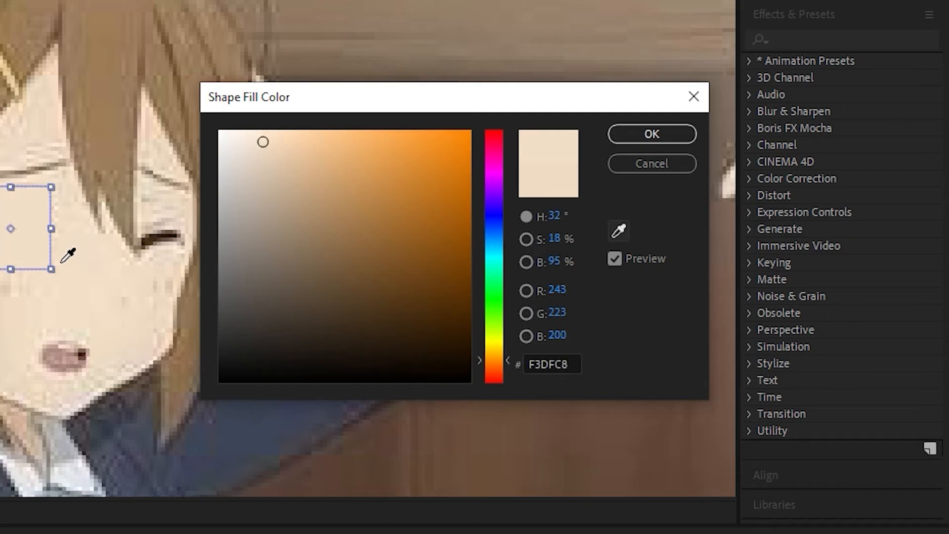
click(59, 265)
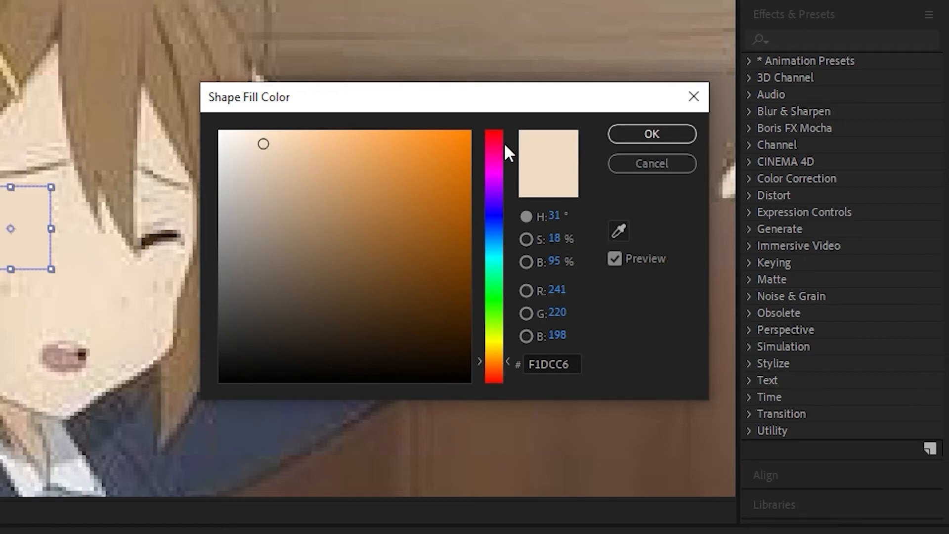
click(652, 134)
Examine at several zoom levels how well the rectangle over the closed eye blends with the surrounding skin
click(605, 213)
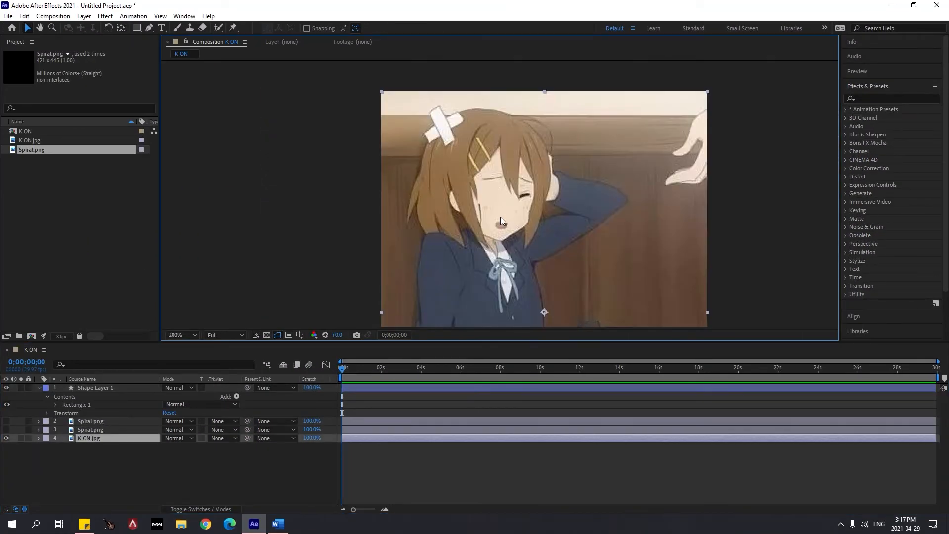
key(period)
key(period)
key(comma)
click(471, 208)
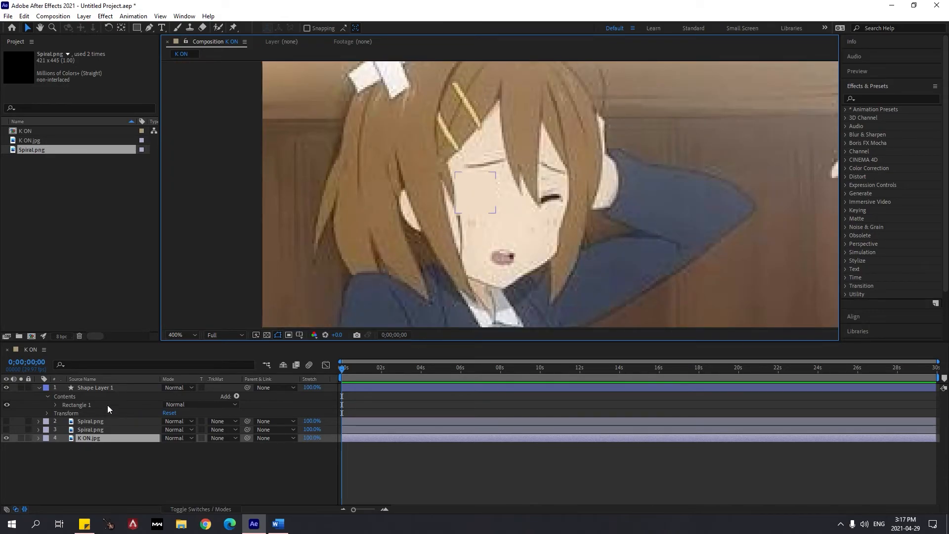
key(period)
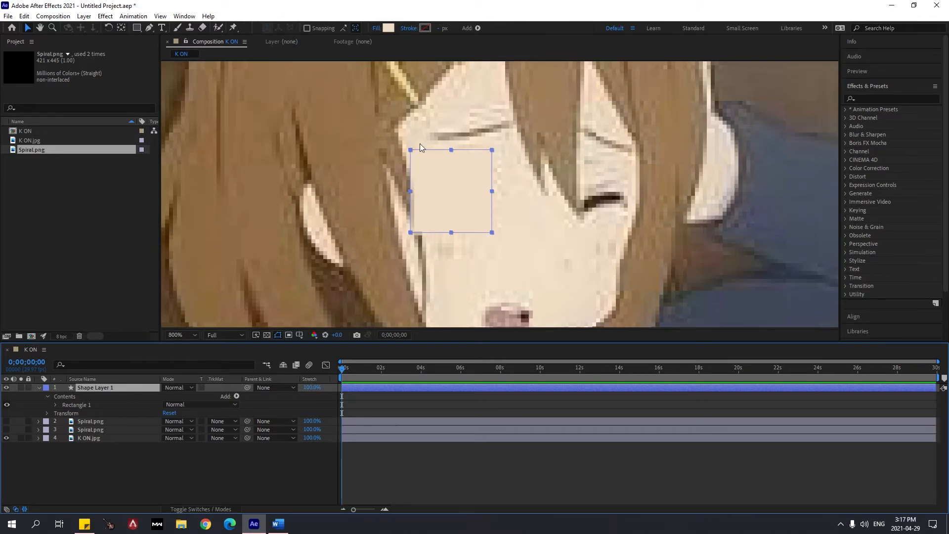
key(comma)
click(504, 203)
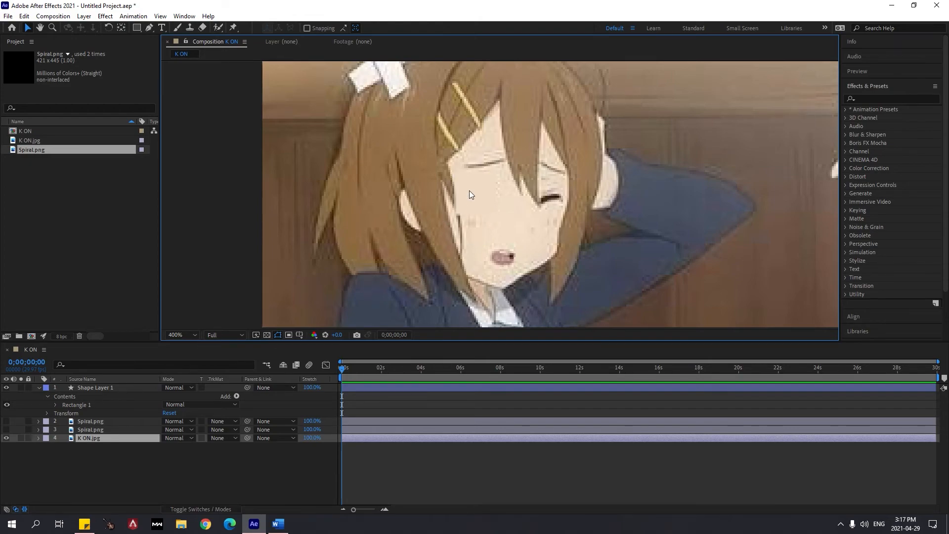
Duplicate Shape Layer 1 to get a second skin-coloured rectangle
click(121, 390)
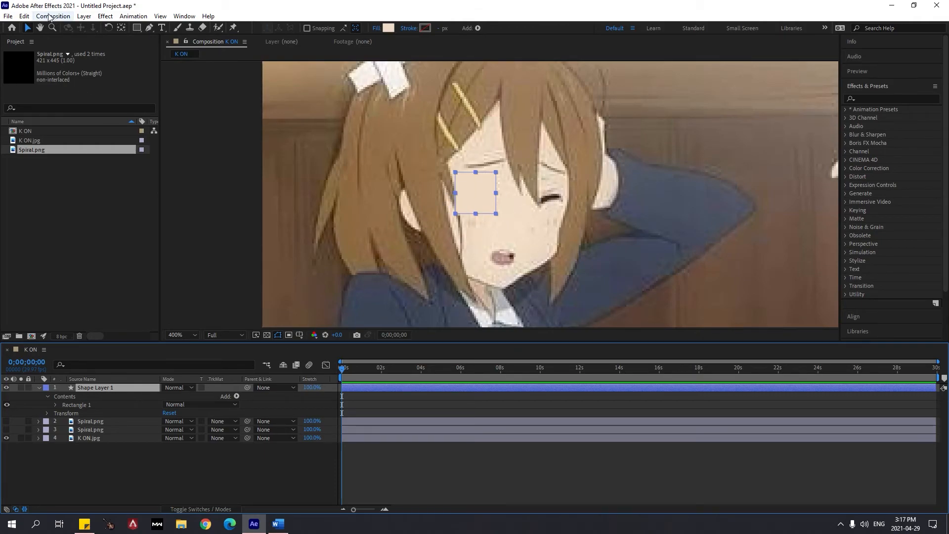
click(23, 16)
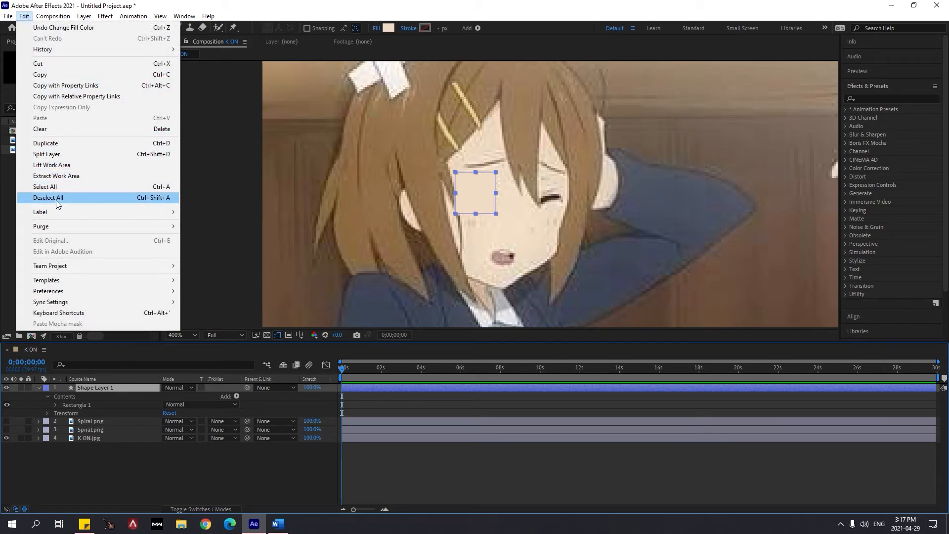
click(54, 146)
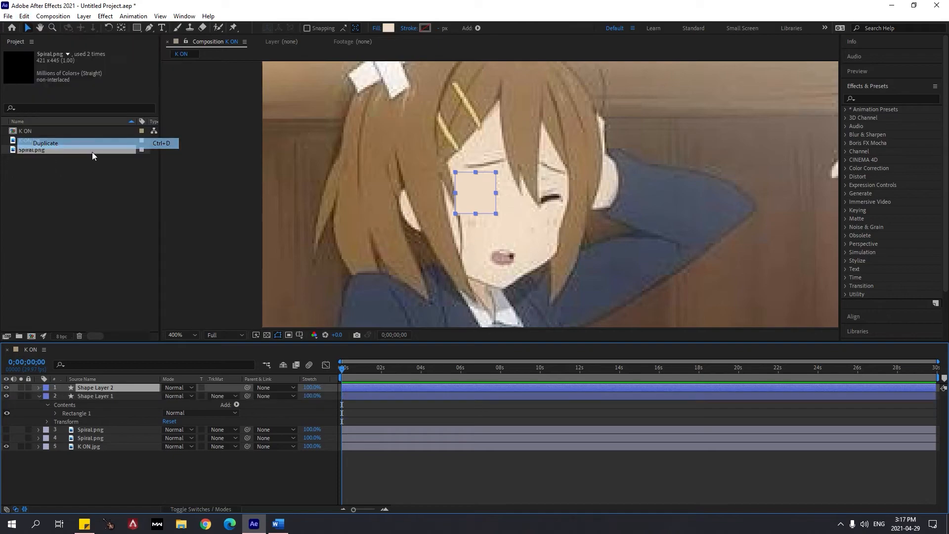
Narrow the duplicated rectangle and position it over the other closed eye, between the fringe and the side hair
key(period)
drag(463, 199, 787, 201)
scroll(773, 217, down, 4)
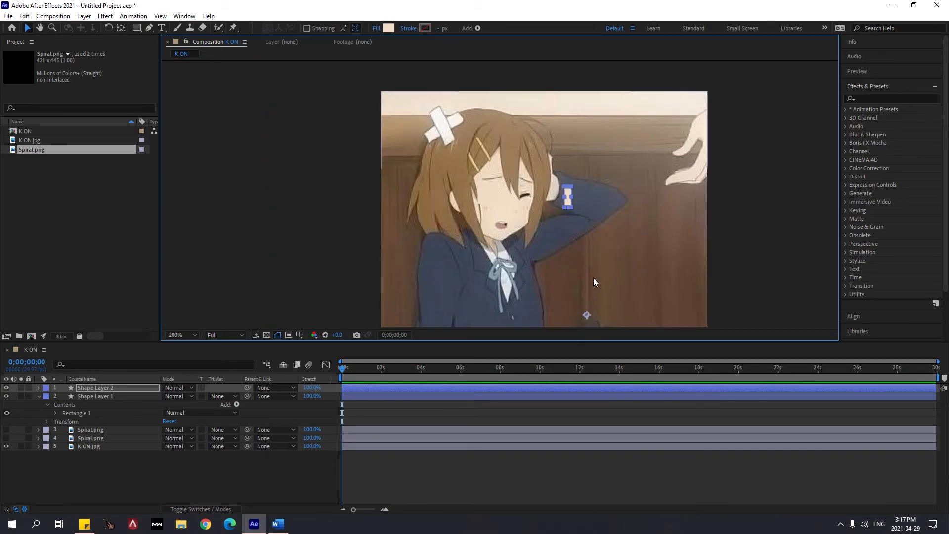
scroll(575, 224, up, 2)
scroll(671, 231, up, 2)
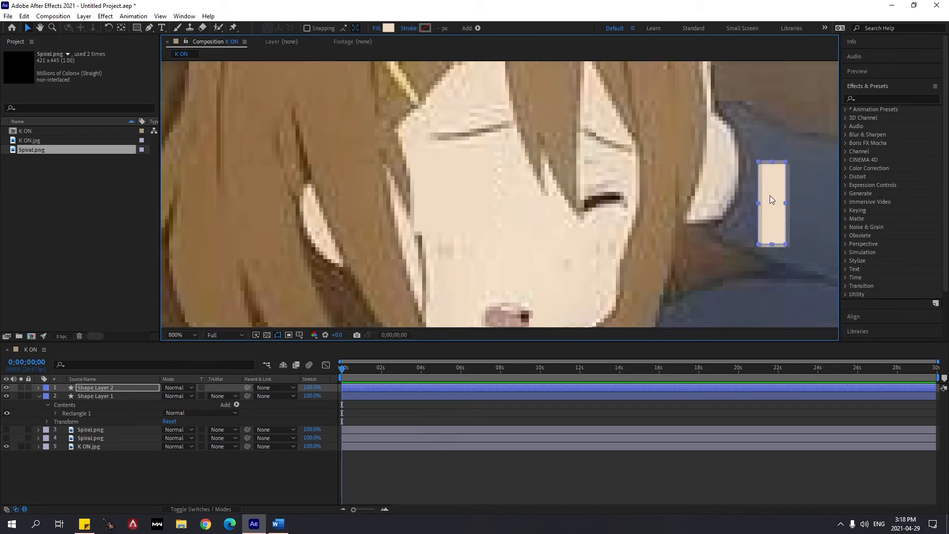
drag(759, 208, 612, 208)
click(653, 207)
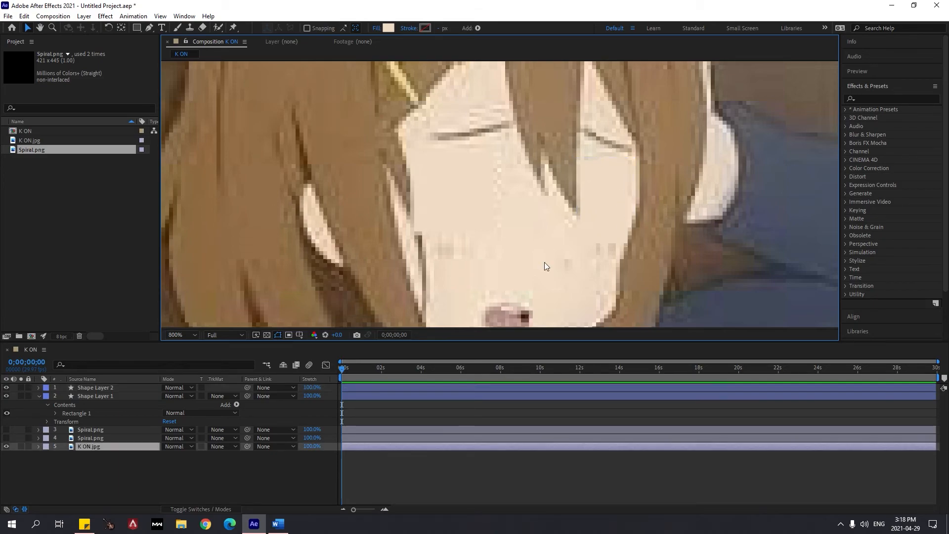
Make both Spiral.png layers visible again over the character's face
key(comma)
key(comma)
key(comma)
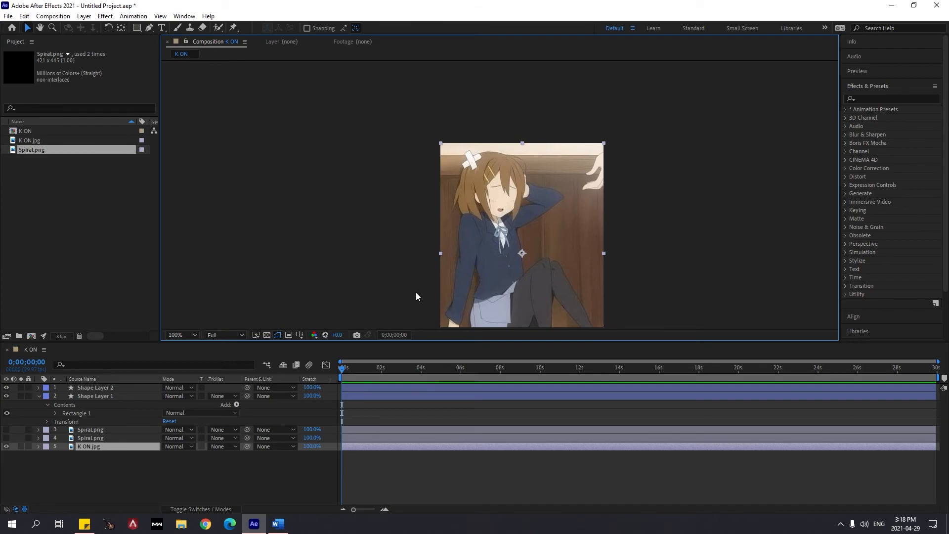
scroll(486, 173, down, 1)
scroll(486, 191, up, 1)
click(93, 395)
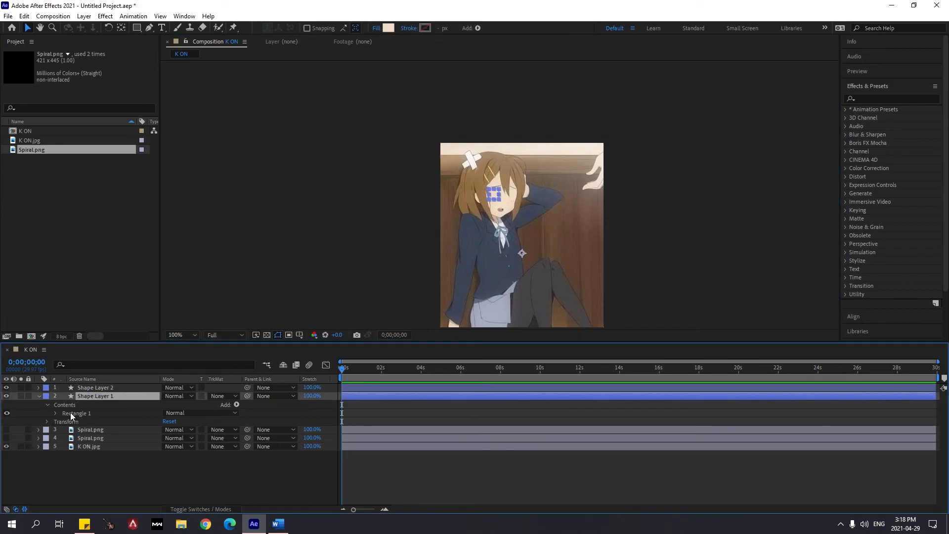
click(101, 431)
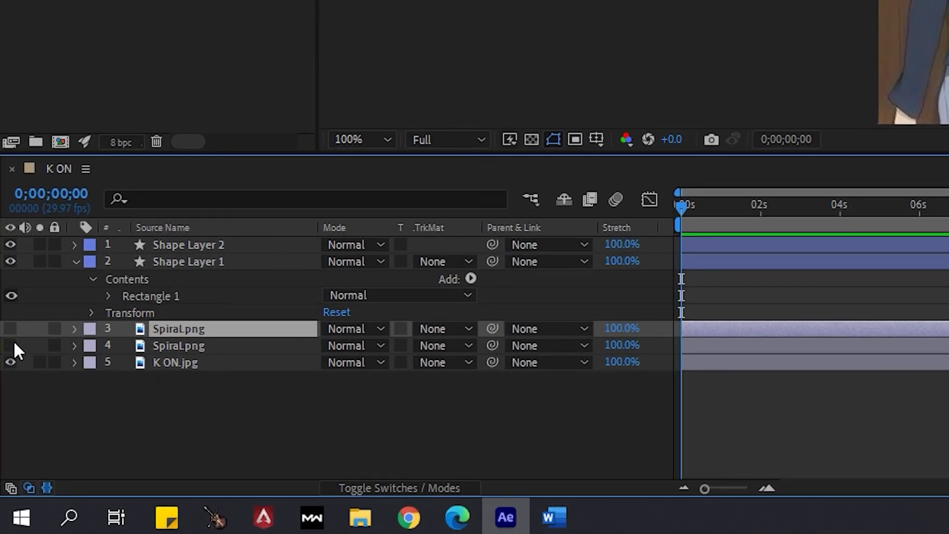
click(13, 343)
click(11, 330)
scroll(850, 59, up, 1)
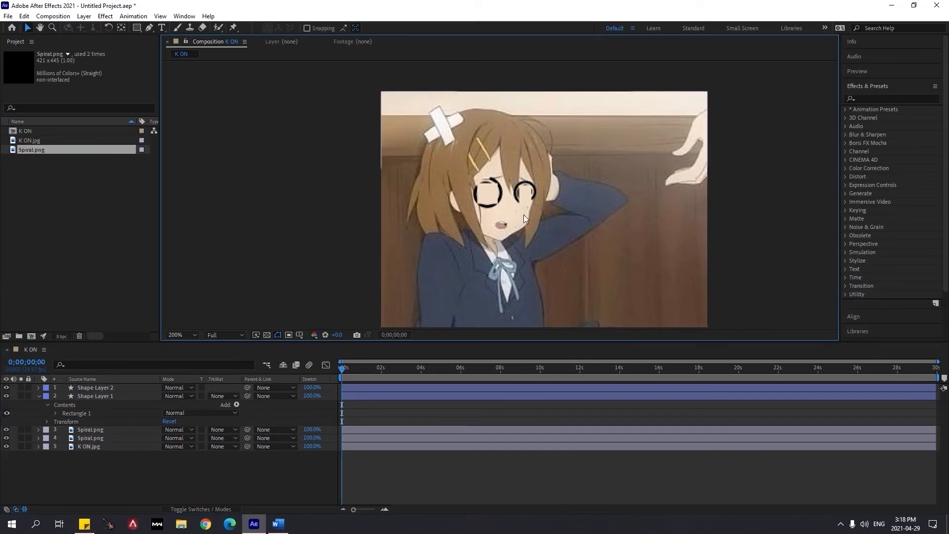
scroll(524, 215, up, 1)
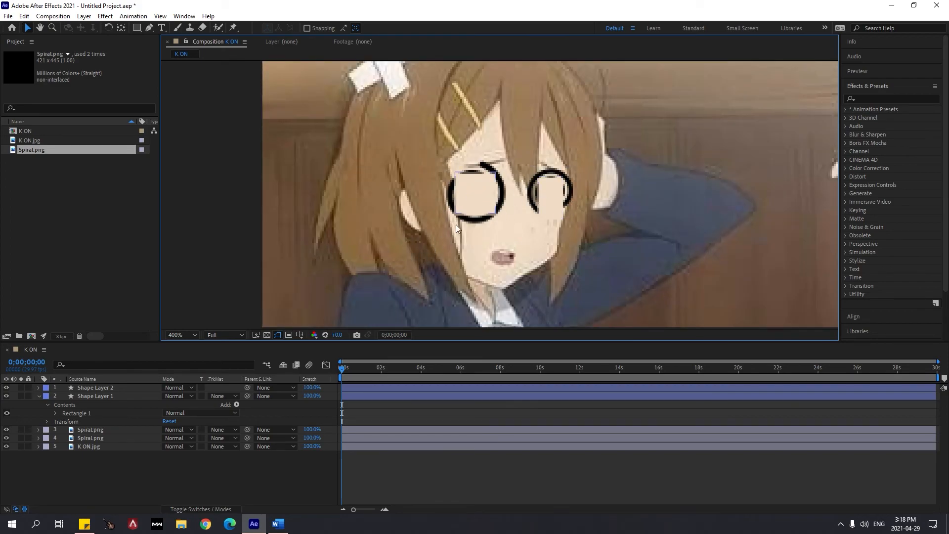
Move both Spiral.png layers above Shape Layer 2 and Shape Layer 1 in the layer stack
click(87, 431)
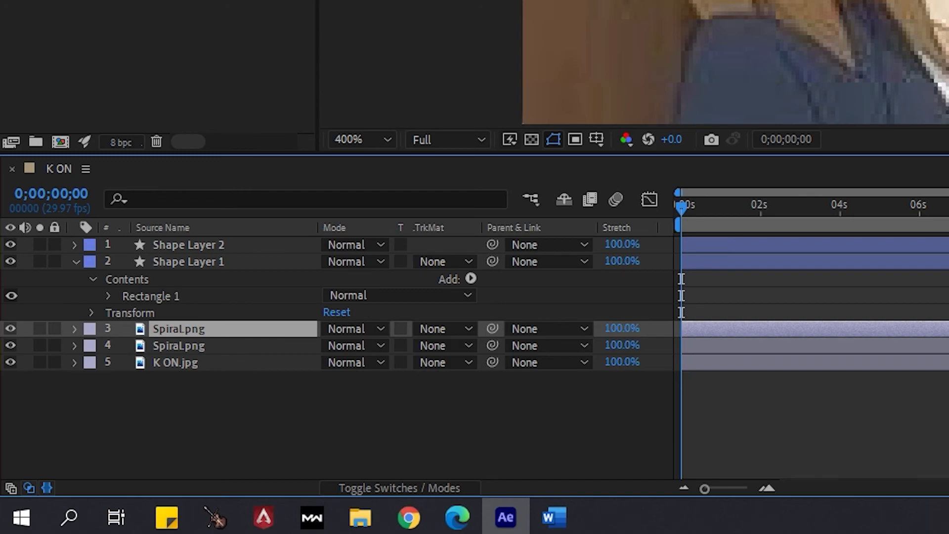
scroll(635, 62, up, 1)
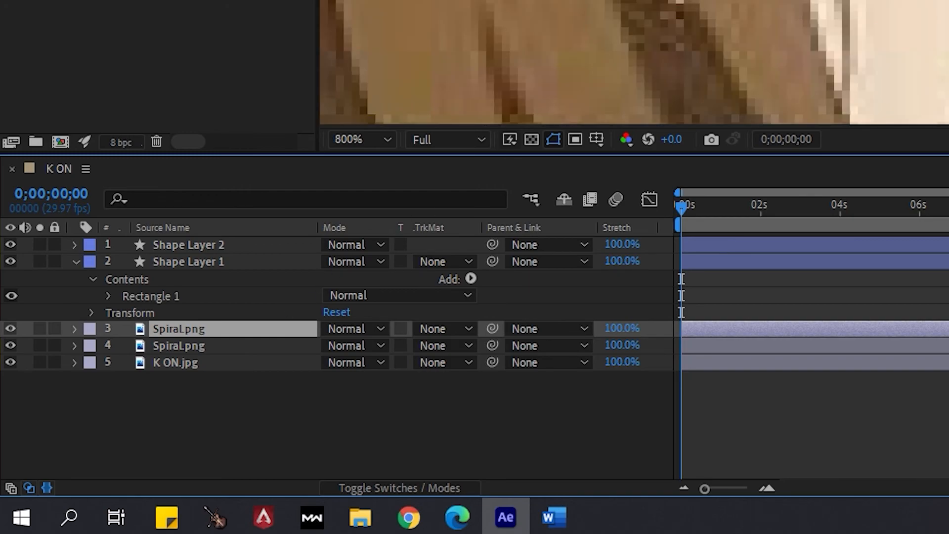
click(189, 346)
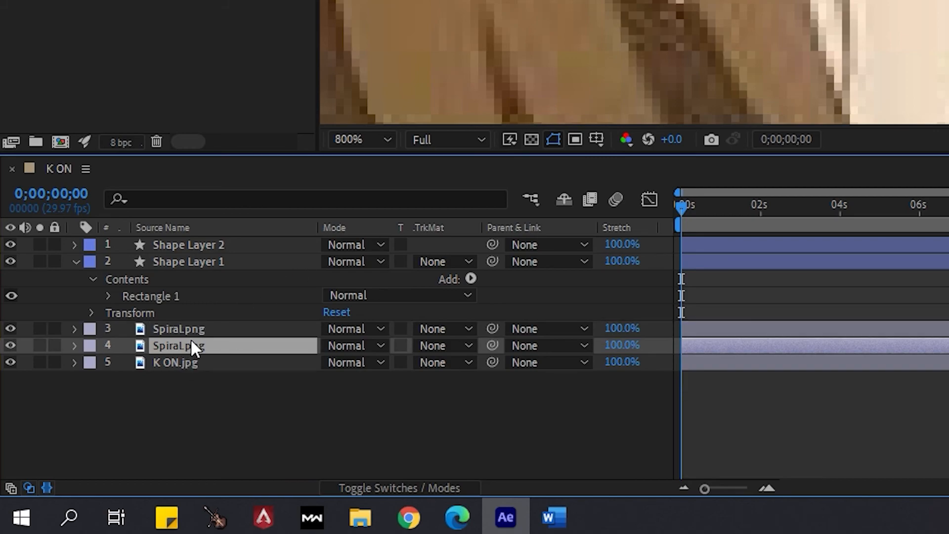
shift+click(194, 329)
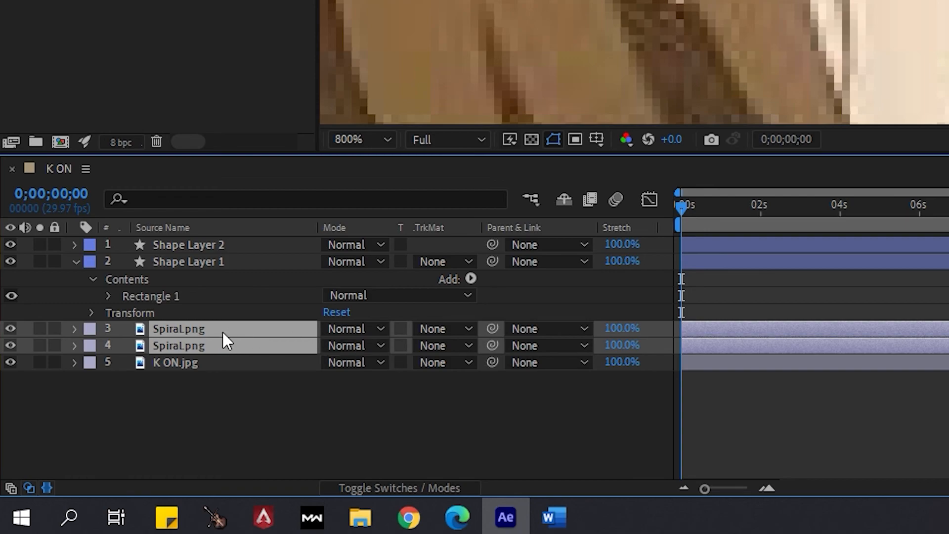
drag(221, 330, 232, 248)
drag(195, 329, 188, 239)
scroll(502, 215, down, 2)
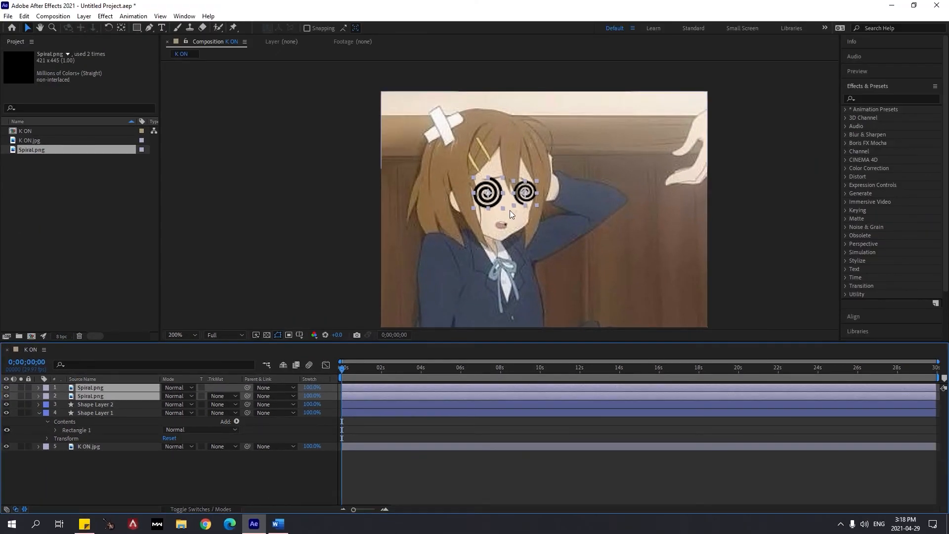
Play back the K ON composition and check the spinning spirals over the masked eyes at different zoom levels
click(111, 404)
scroll(408, 289, down, 1)
key(space)
scroll(554, 218, down, 1)
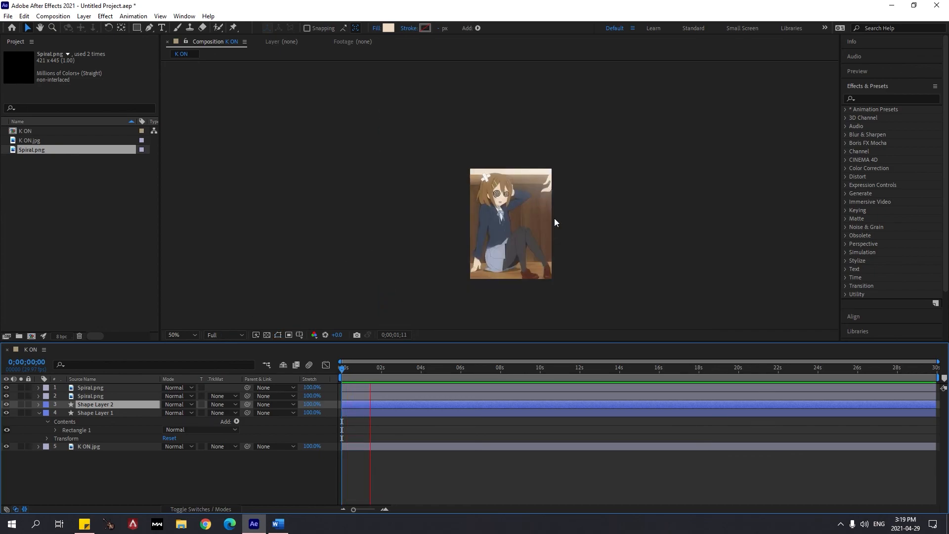
scroll(554, 218, up, 1)
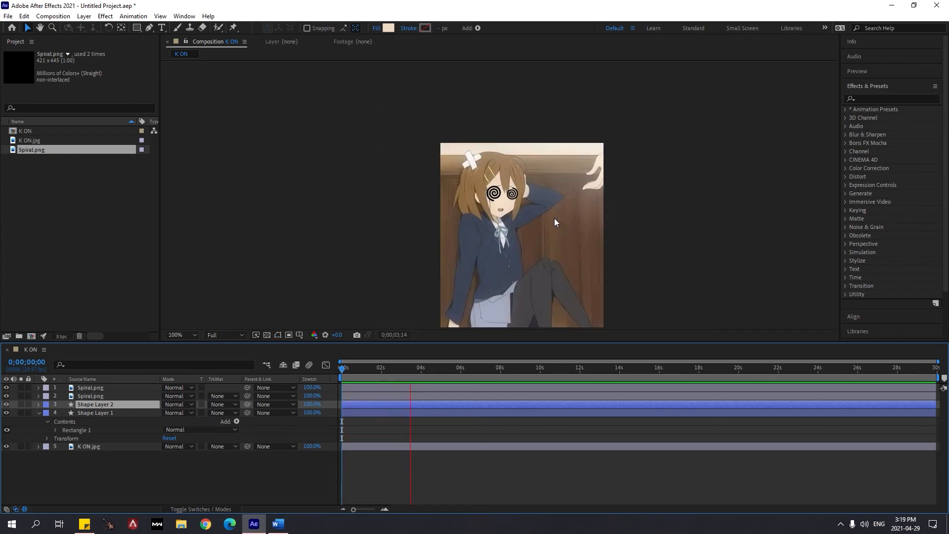
scroll(554, 218, up, 2)
scroll(553, 218, down, 2)
scroll(554, 218, up, 1)
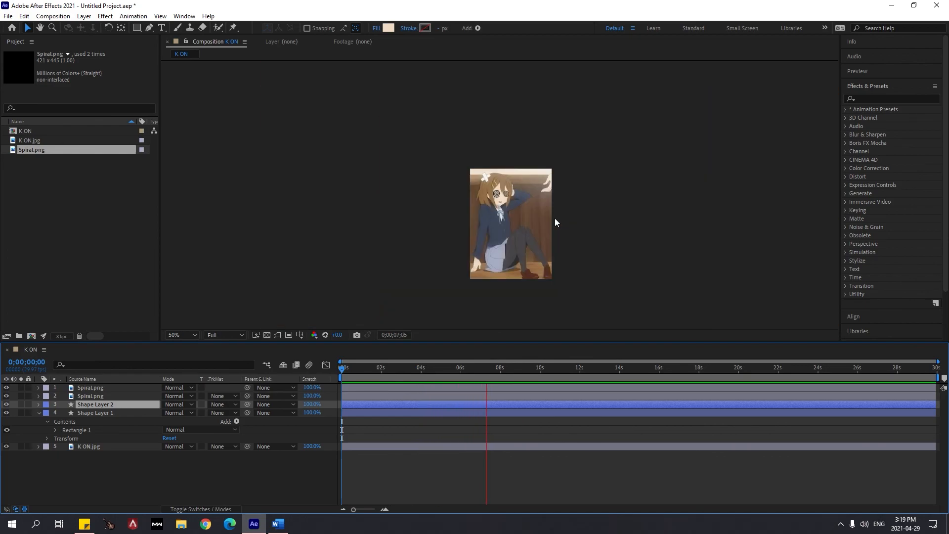
scroll(553, 262, up, 1)
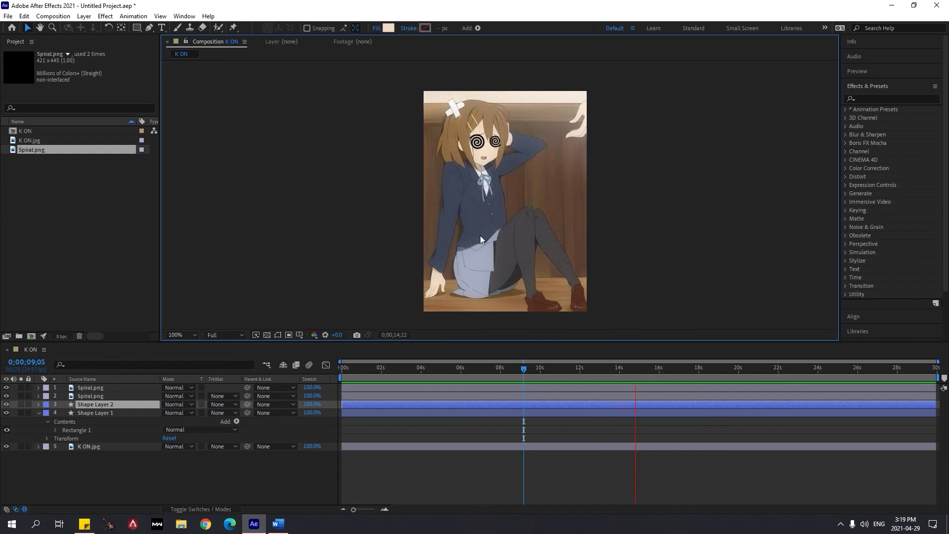
key(space)
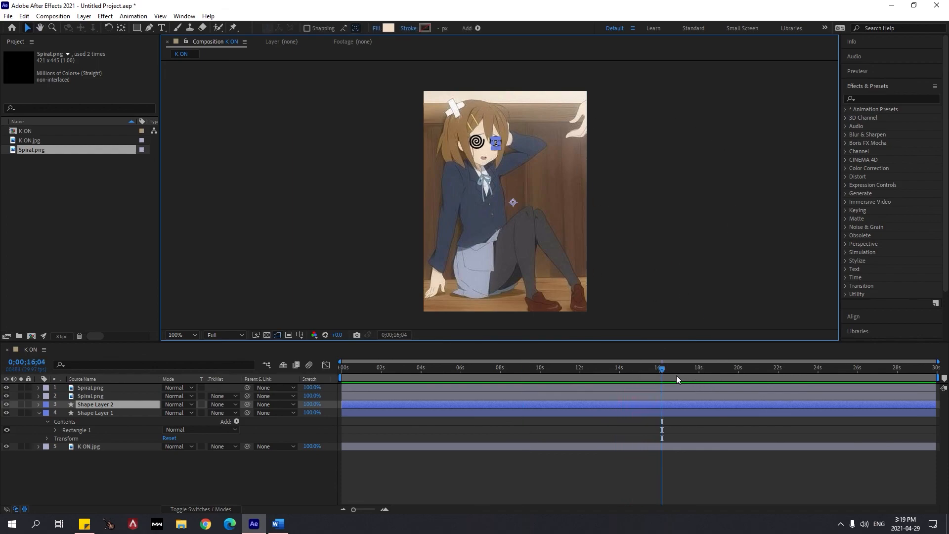
click(643, 262)
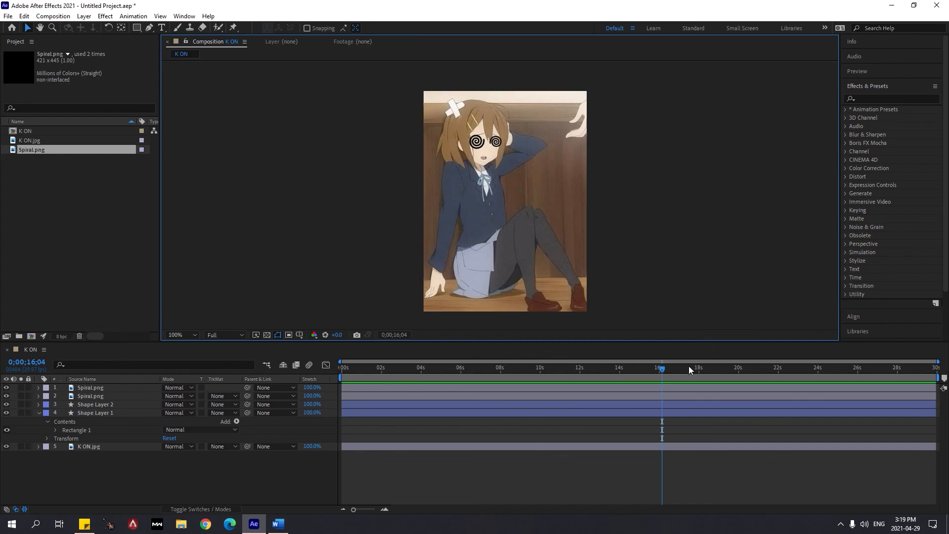